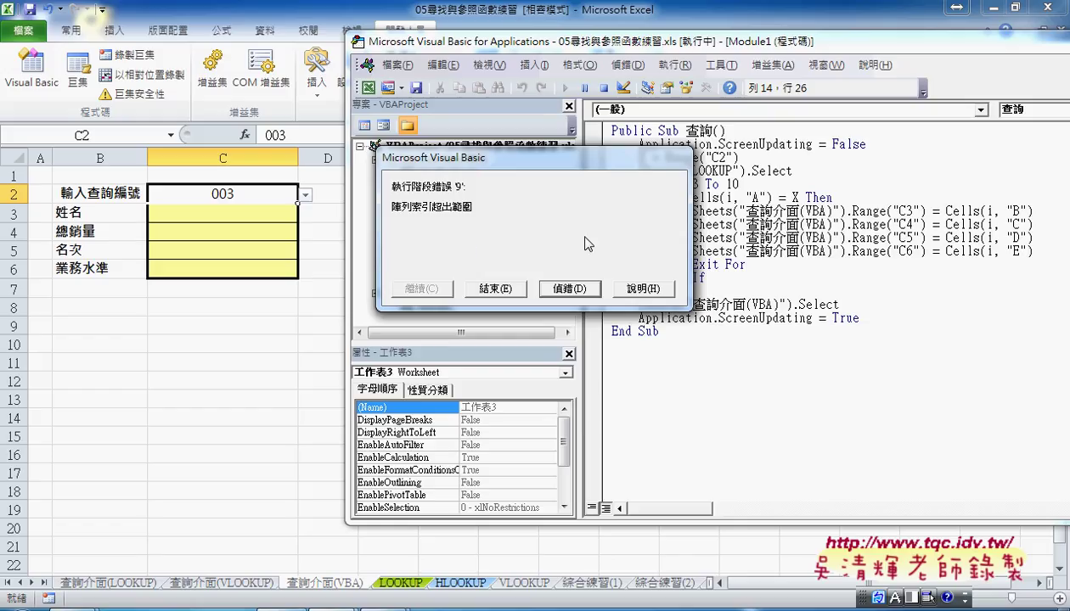
Step: Debug the run-time error 9 at its failing line and widen the VBA code window
{"action": "left_click", "coordinate": [568, 291]}
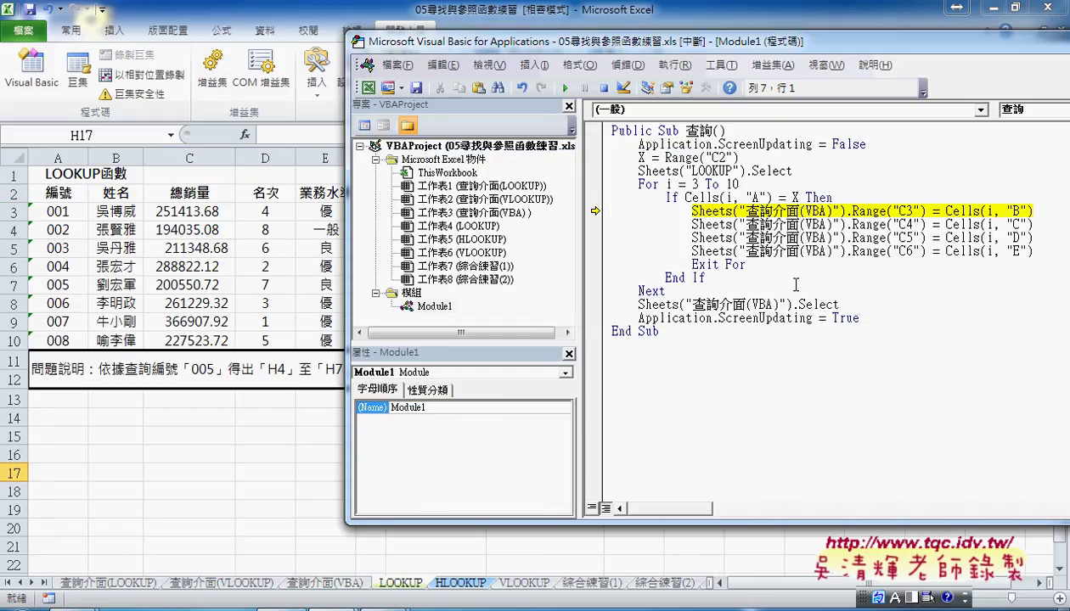
{"action": "left_click_drag", "start_coordinate": [576, 260], "coordinate": [418, 260]}
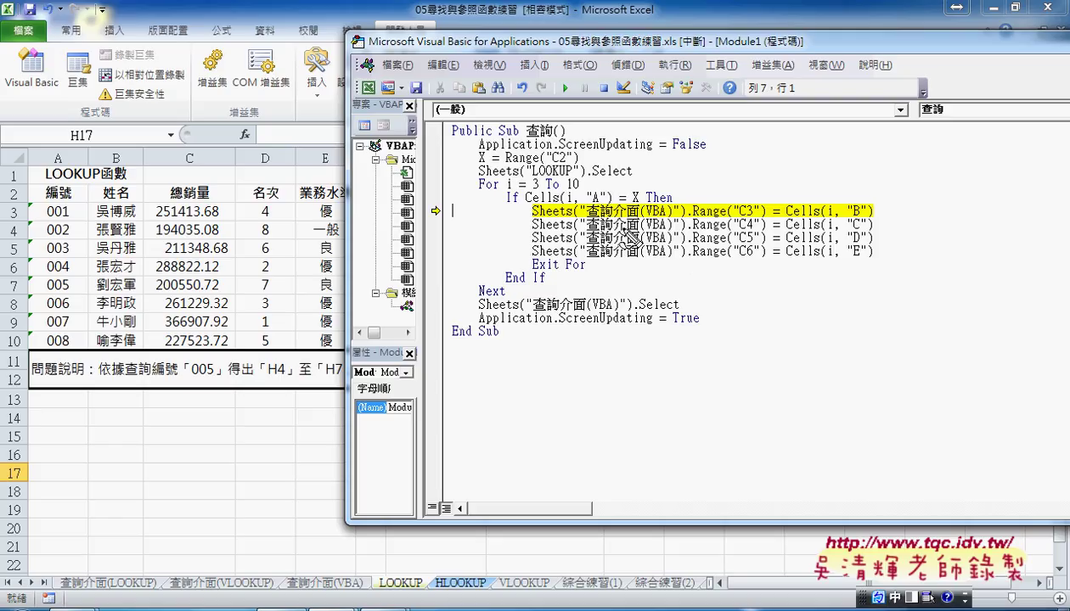
{"action": "left_click_drag", "start_coordinate": [586, 217], "coordinate": [675, 217]}
{"action": "key", "text": "ctrl+c"}
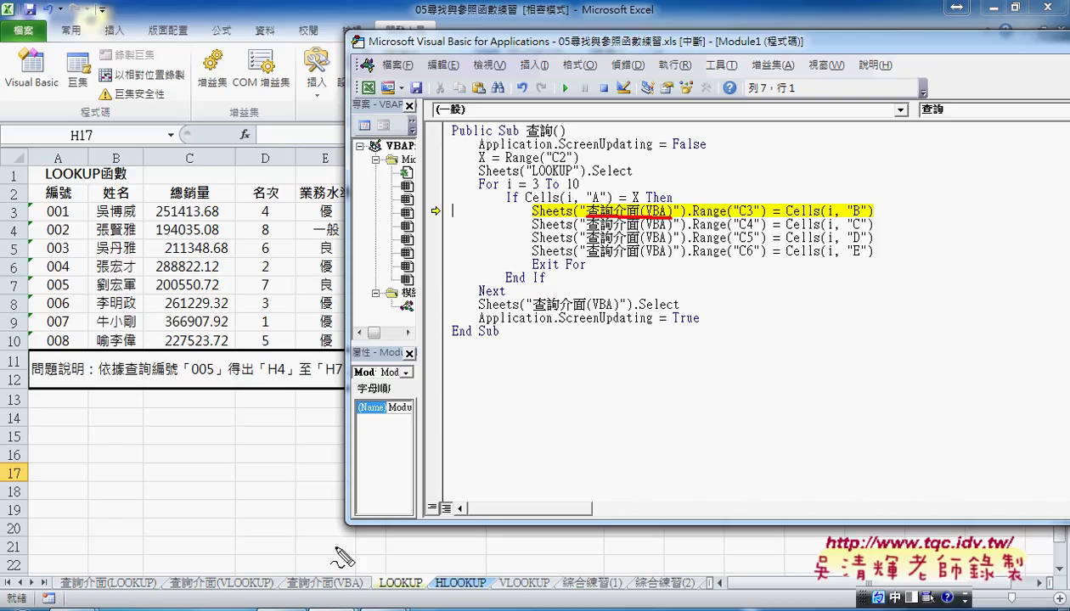
{"action": "left_click_drag", "start_coordinate": [299, 592], "coordinate": [355, 592]}
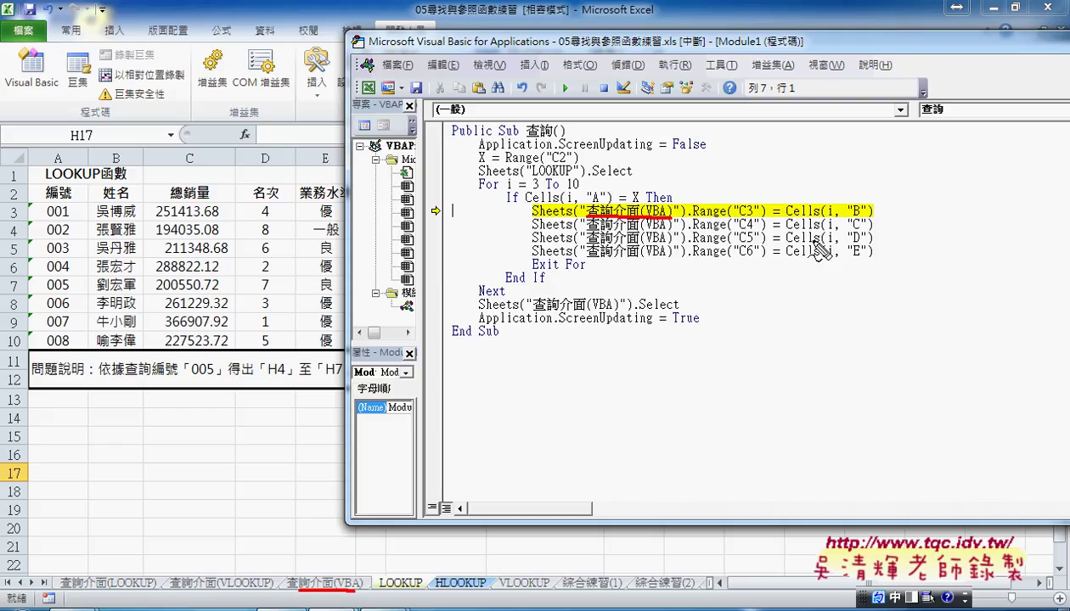
{"action": "key", "text": "Escape"}
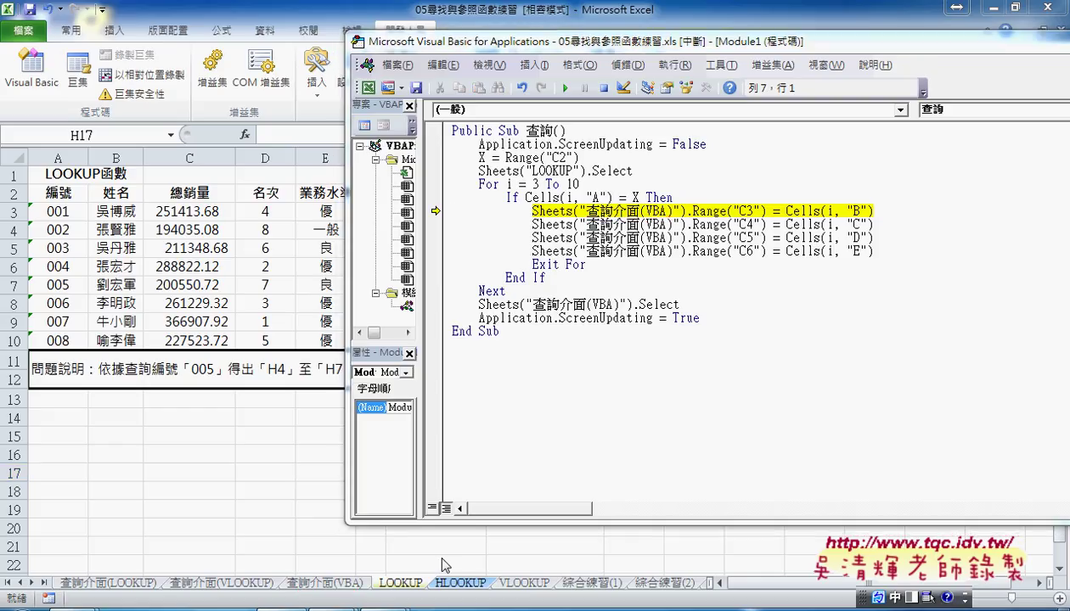
Step: Check the 查詢介面(VBA) sheet, then retype the quoted sheet name in the macro's C3 line
{"action": "left_click", "coordinate": [318, 582]}
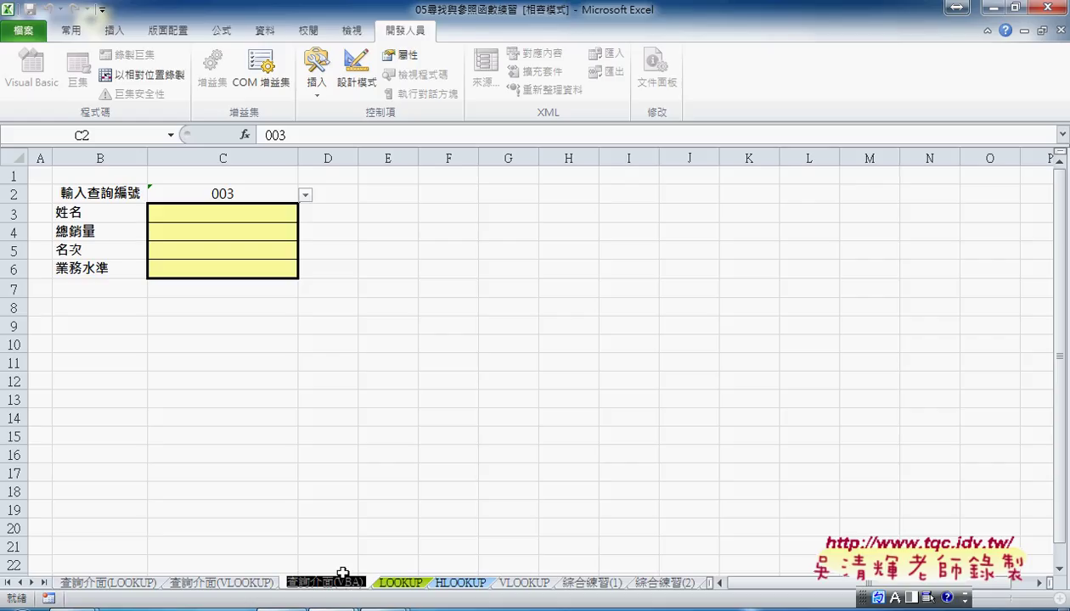
{"action": "left_click", "coordinate": [373, 383]}
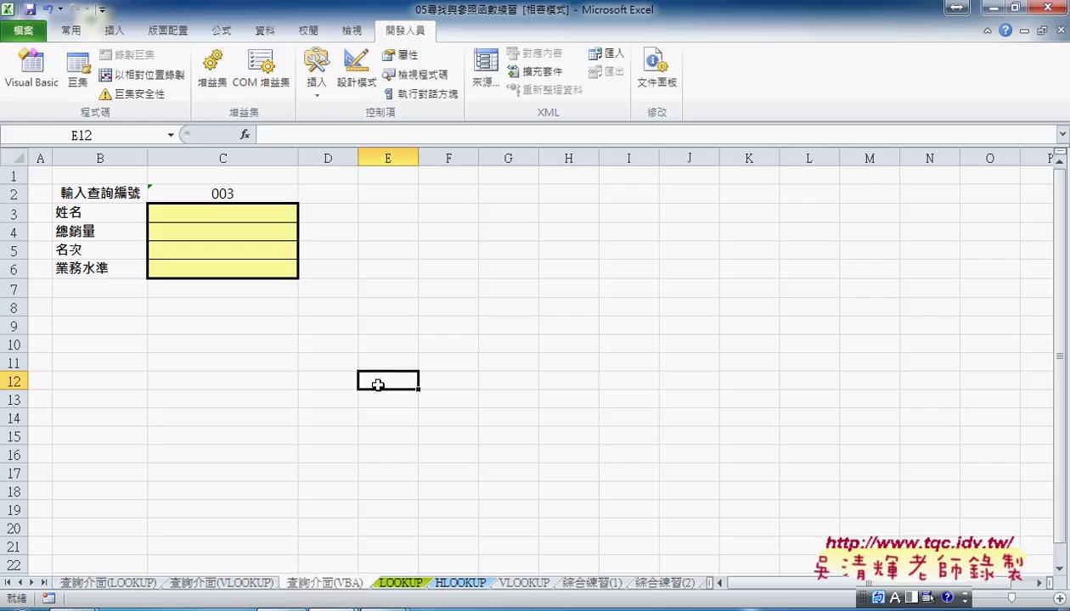
{"action": "left_click", "coordinate": [34, 77]}
{"action": "left_click", "coordinate": [685, 210]}
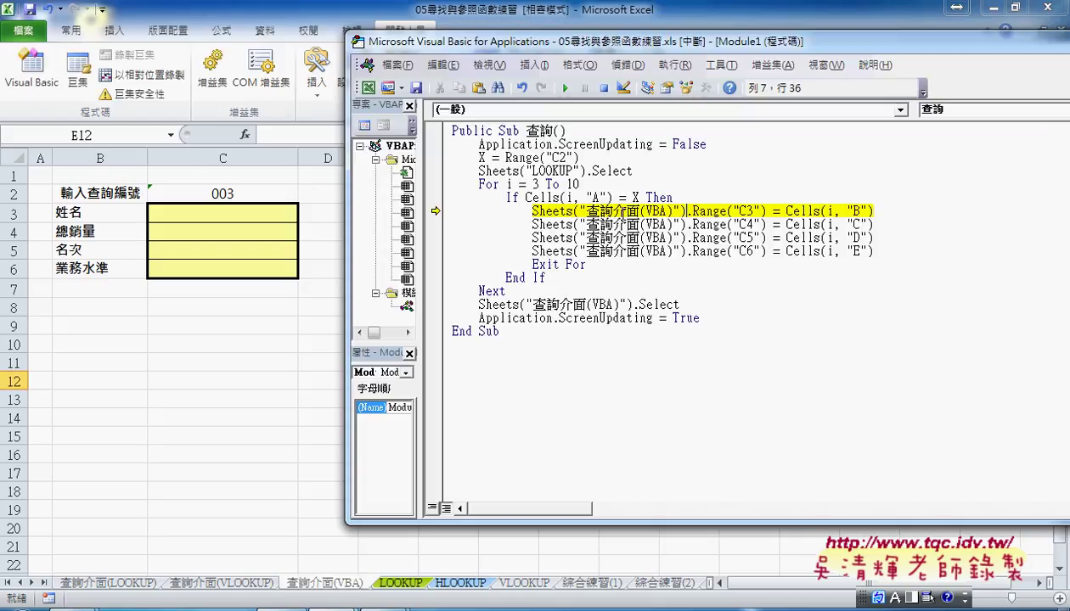
{"action": "left_click_drag", "start_coordinate": [585, 211], "coordinate": [674, 210]}
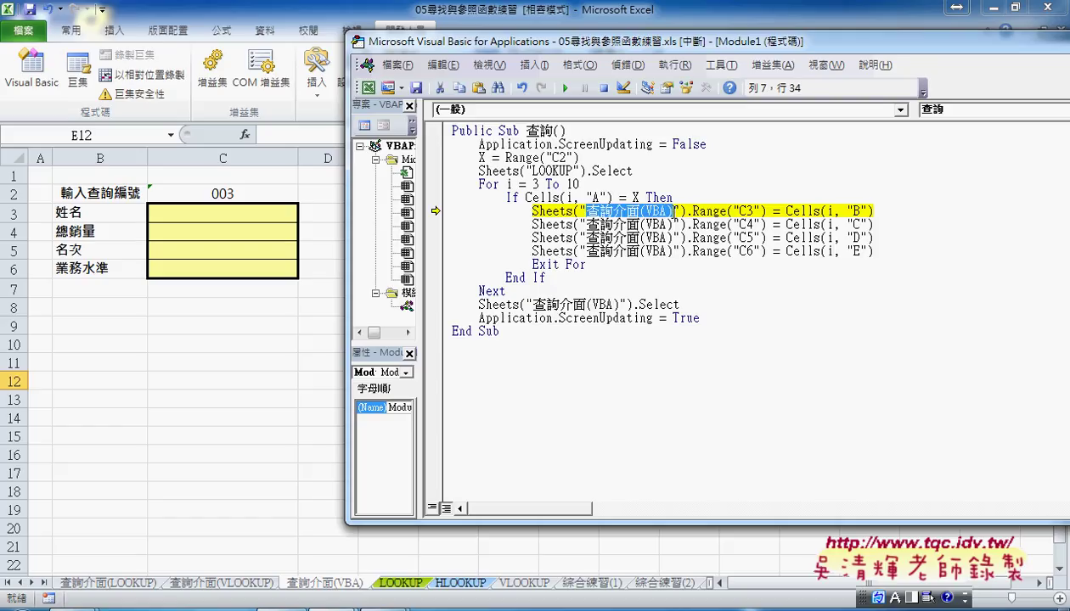
{"action": "key", "text": "ctrl+v"}
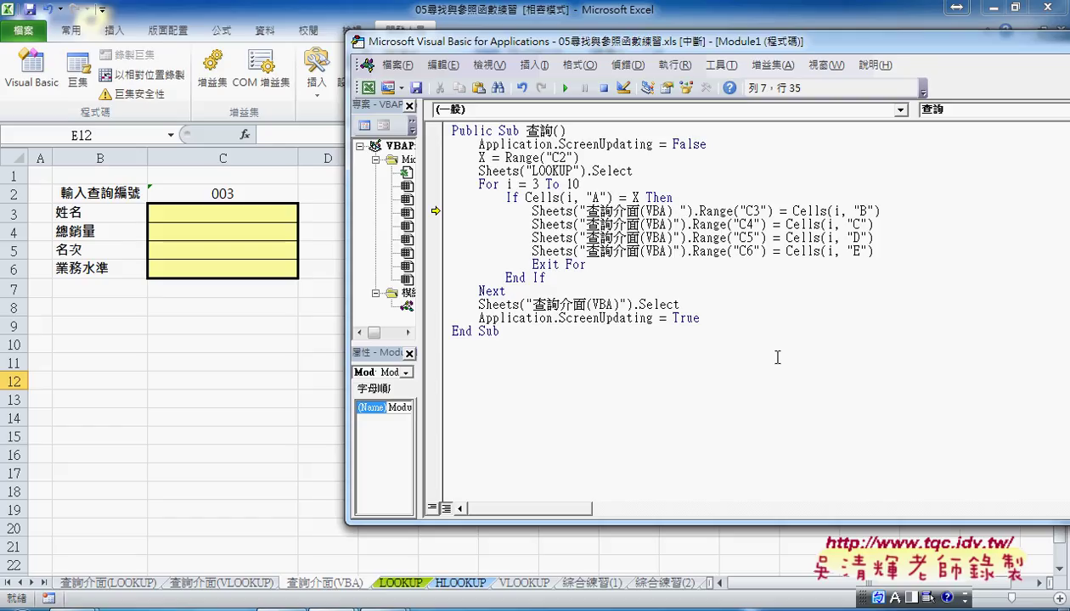
{"action": "left_click_drag", "start_coordinate": [679, 211], "coordinate": [672, 210]}
Step: Replace the quoted sheet name with 3 in the C3 line's Sheets() call
{"action": "left_click", "coordinate": [639, 211]}
{"action": "left_click_drag", "start_coordinate": [669, 210], "coordinate": [679, 211]}
{"action": "left_click_drag", "start_coordinate": [582, 211], "coordinate": [682, 211]}
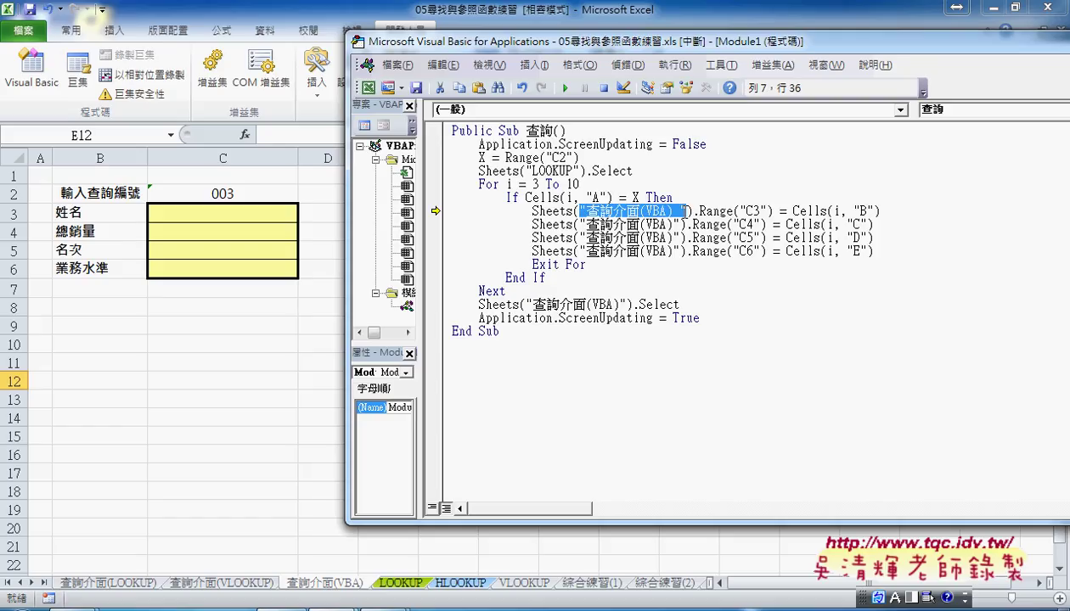
{"action": "type", "text": "3"}
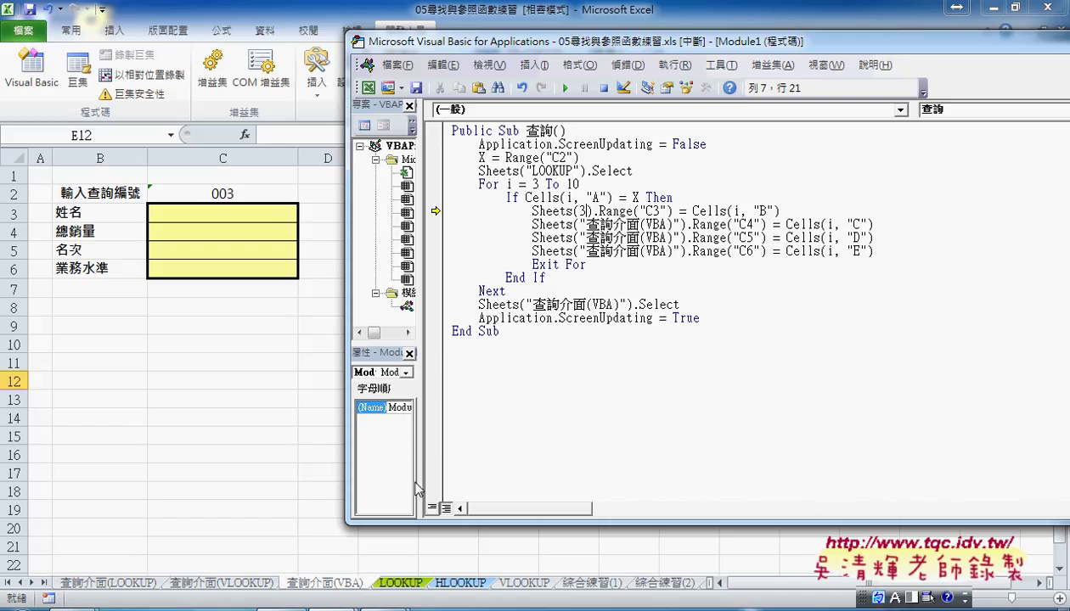
Step: Replace the quoted sheet name with 3 in the C4, C5 and C6 lines
{"action": "left_click", "coordinate": [583, 224]}
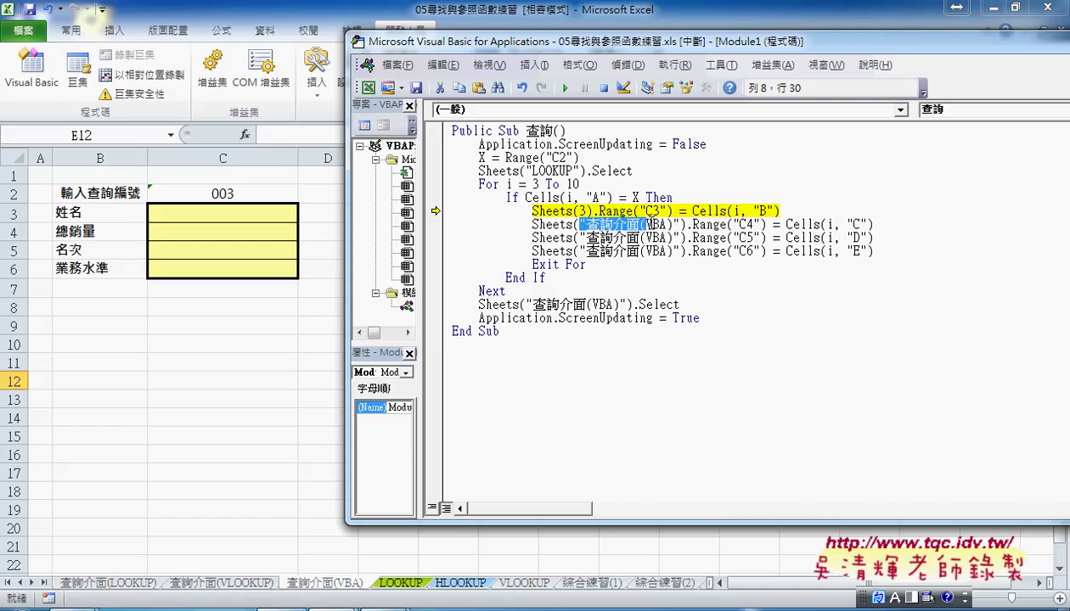
{"action": "left_click_drag", "start_coordinate": [583, 224], "coordinate": [672, 224]}
{"action": "type", "text": "3"}
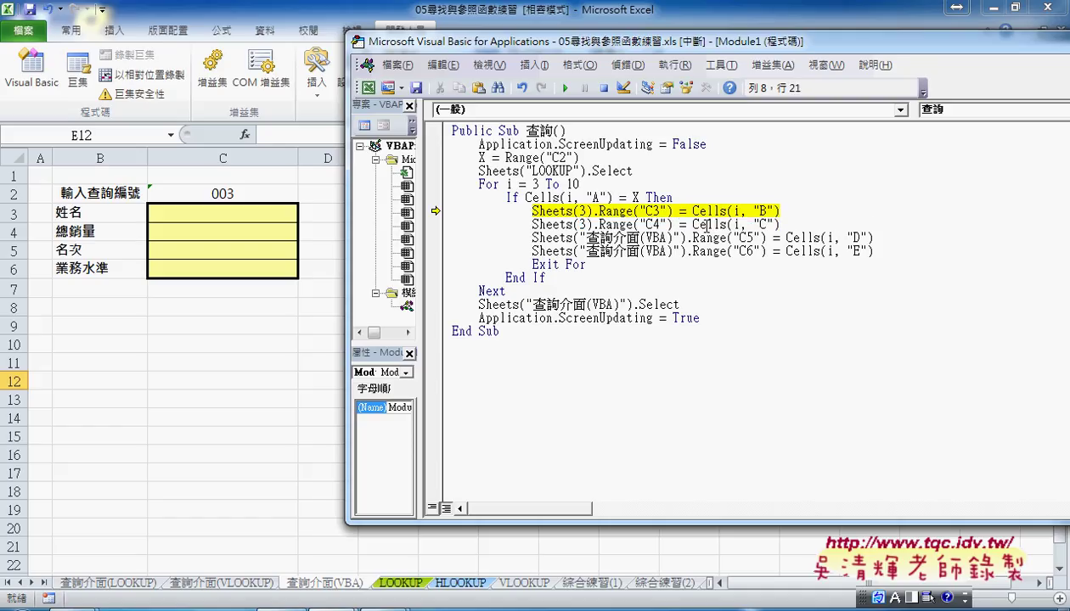
{"action": "left_click_drag", "start_coordinate": [579, 237], "coordinate": [681, 239]}
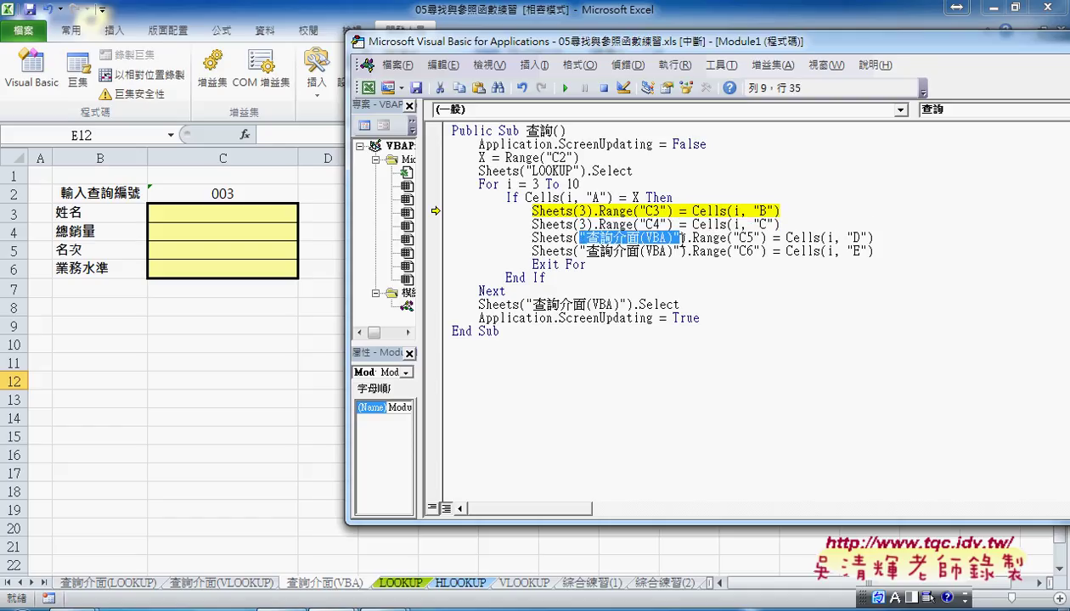
{"action": "type", "text": "3"}
{"action": "left_click_drag", "start_coordinate": [579, 252], "coordinate": [681, 251]}
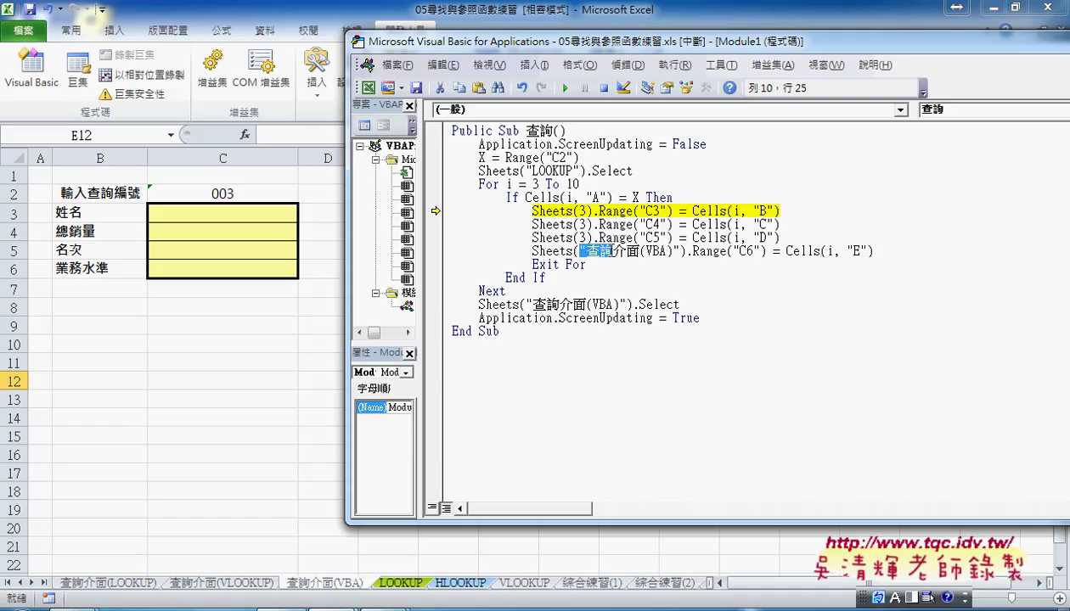
{"action": "type", "text": "3"}
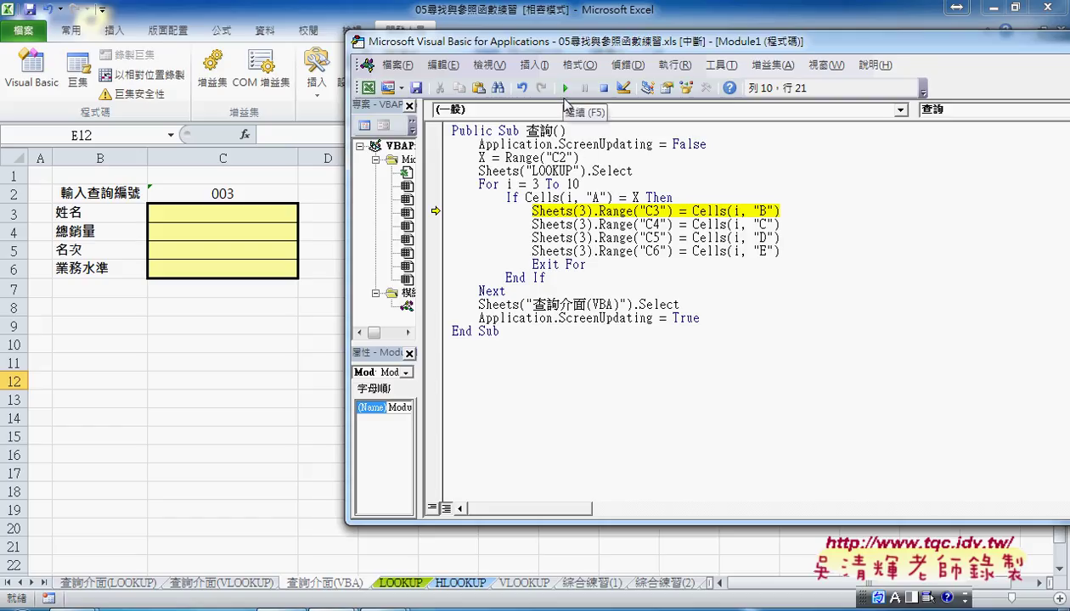
Step: Change the macro's final line to Sheets(3).Select, reset the run, and return to the worksheet
{"action": "left_click", "coordinate": [565, 88]}
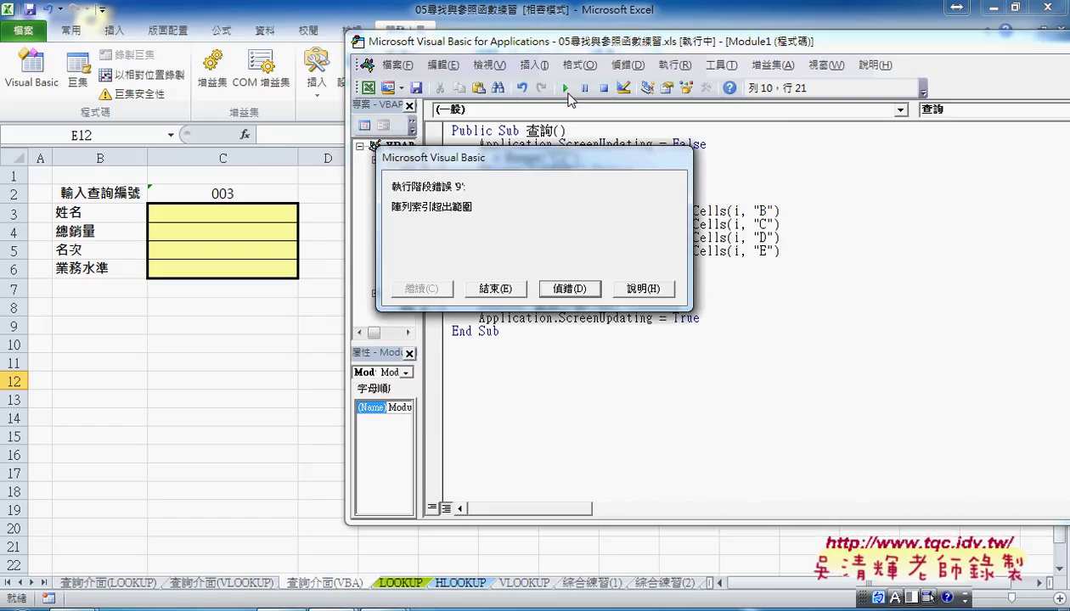
{"action": "left_click", "coordinate": [584, 289]}
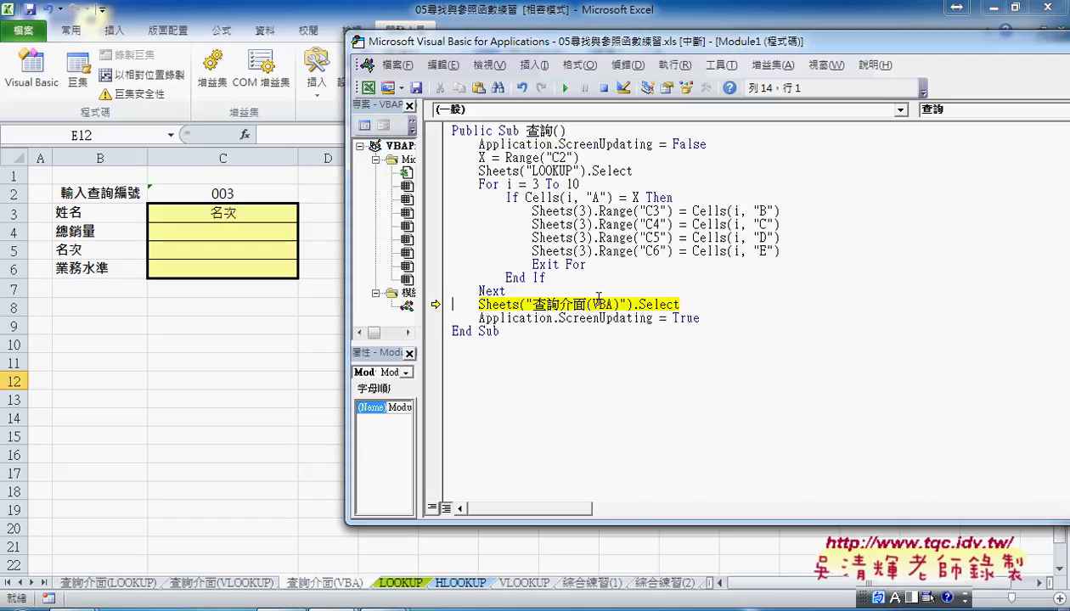
{"action": "left_click_drag", "start_coordinate": [529, 304], "coordinate": [620, 303]}
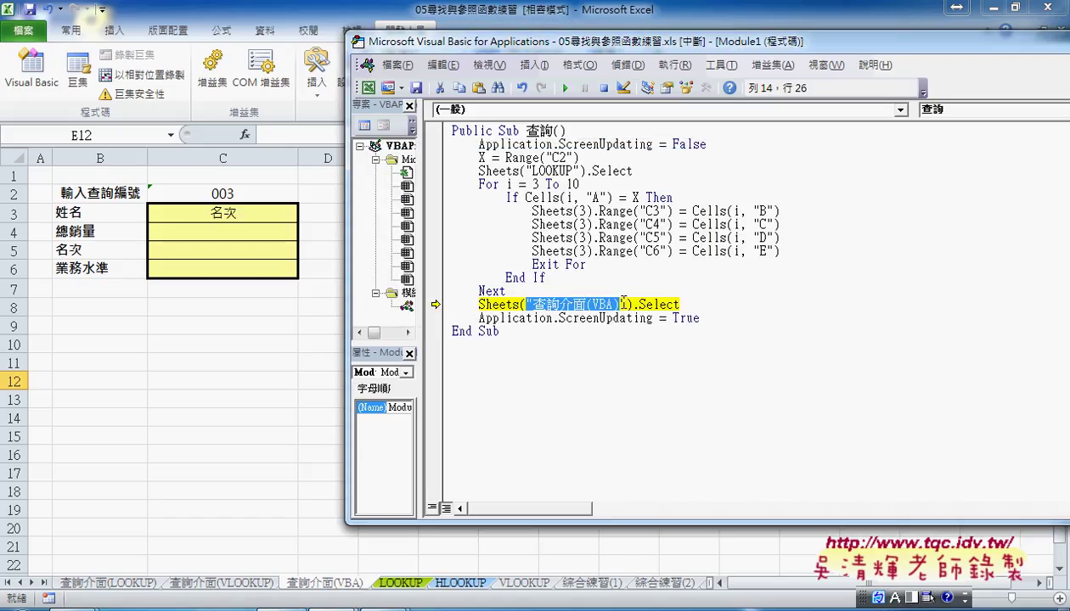
{"action": "type", "text": "3"}
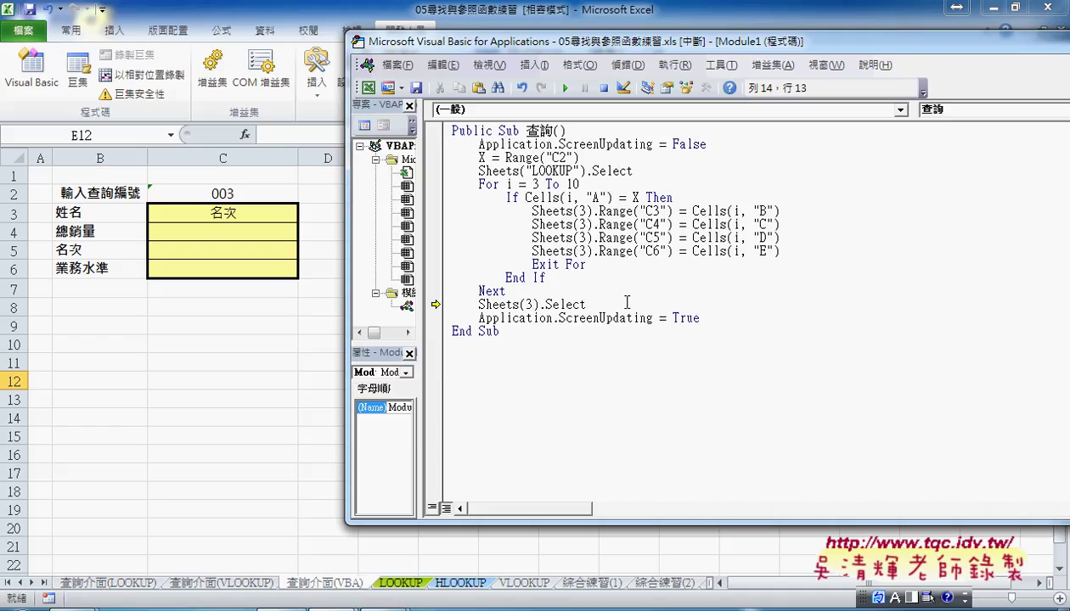
{"action": "left_click", "coordinate": [565, 88]}
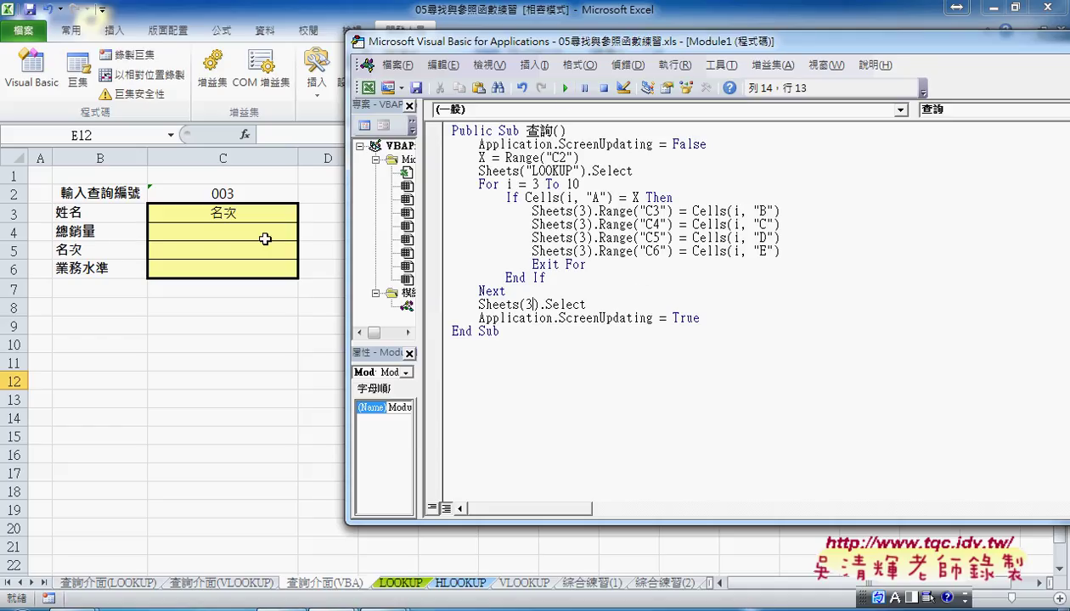
{"action": "left_click", "coordinate": [24, 587]}
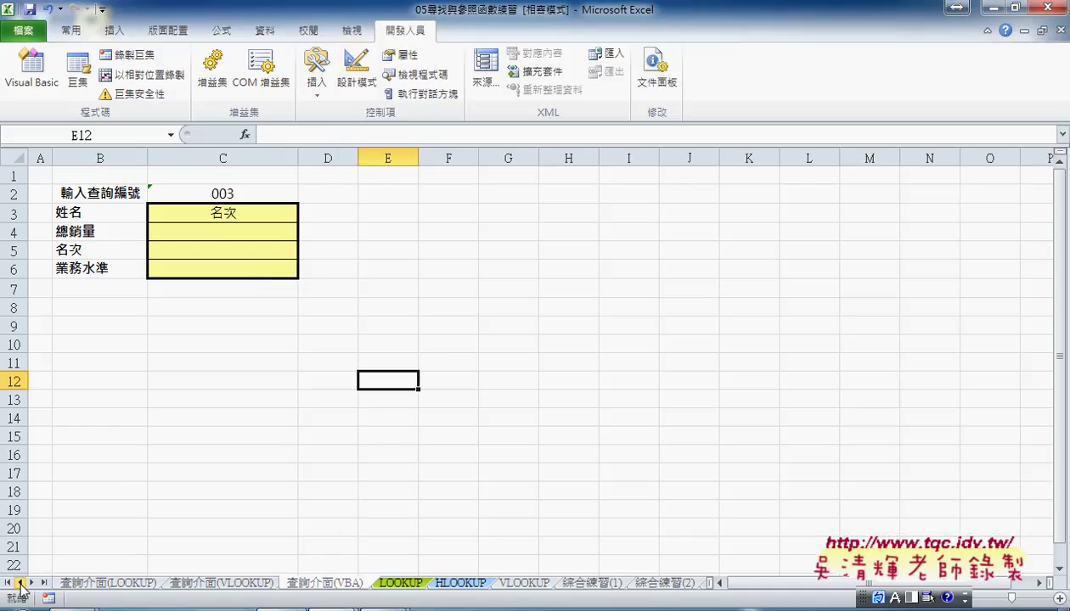
{"action": "left_click", "coordinate": [90, 583]}
{"action": "left_click", "coordinate": [220, 583]}
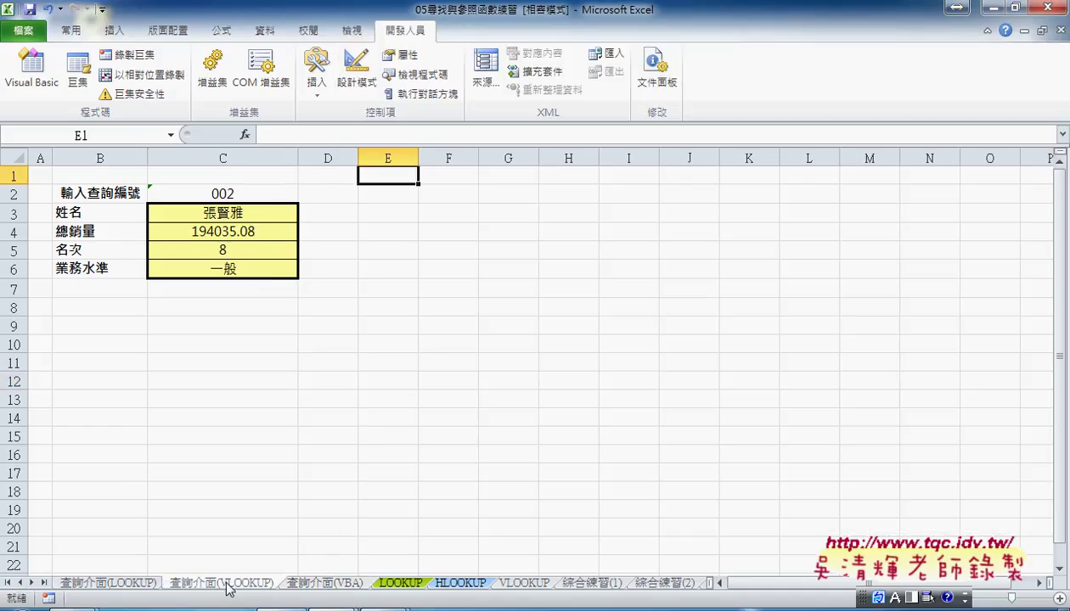
{"action": "left_click", "coordinate": [347, 583]}
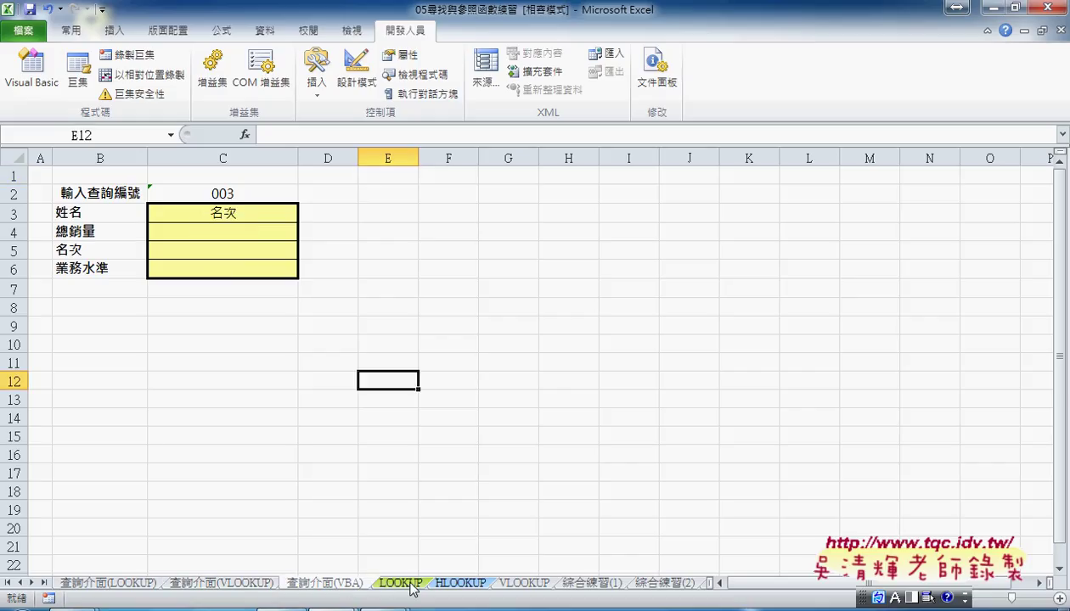
{"action": "left_click", "coordinate": [124, 584]}
{"action": "left_click", "coordinate": [208, 584]}
{"action": "left_click", "coordinate": [327, 583]}
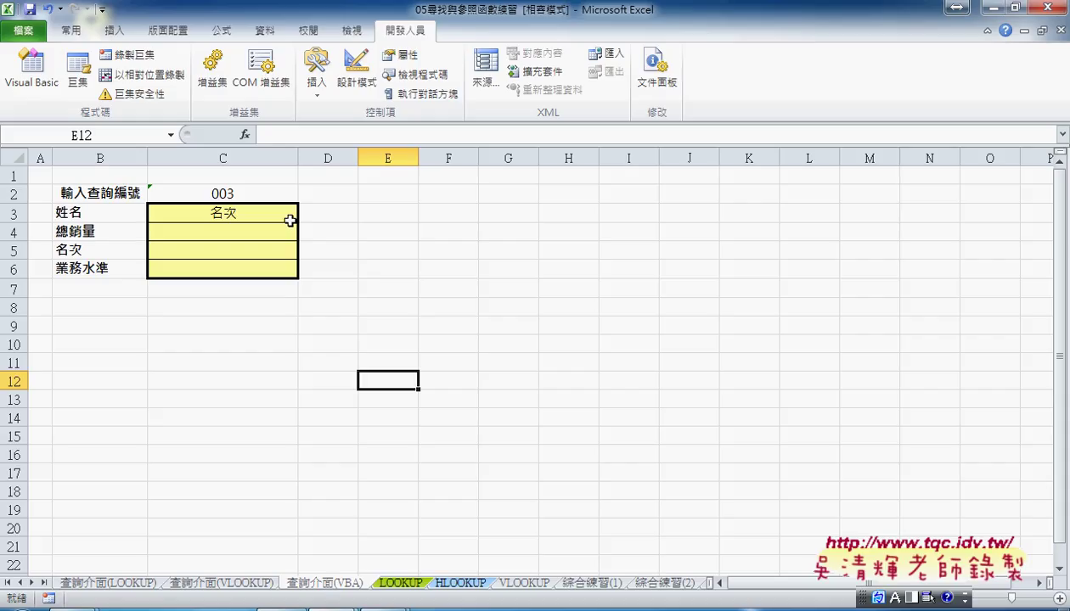
{"action": "left_click", "coordinate": [242, 212]}
{"action": "left_click", "coordinate": [231, 194]}
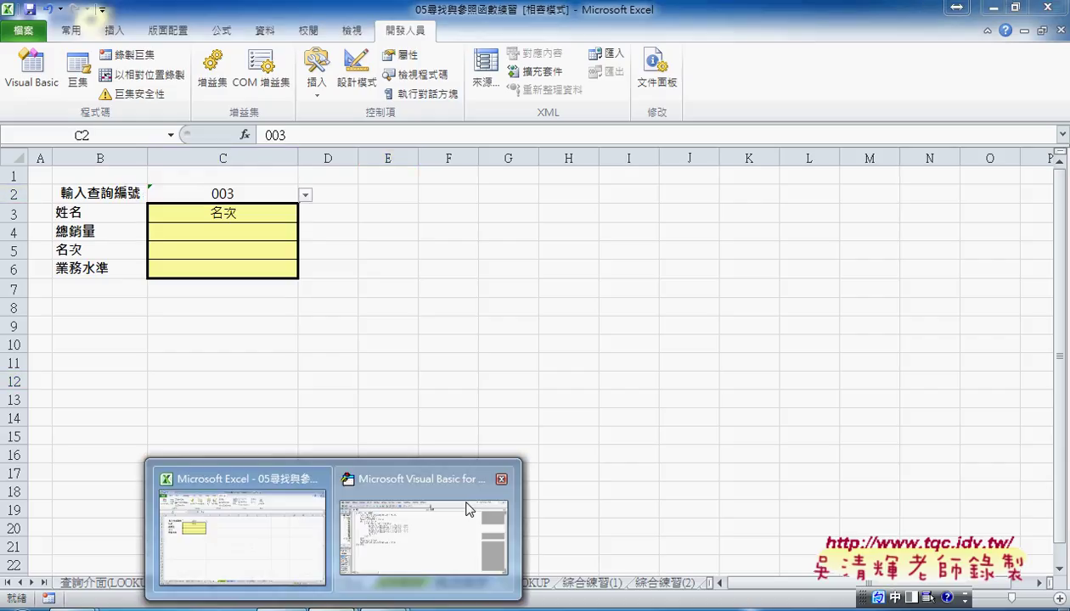
{"action": "left_click", "coordinate": [459, 509]}
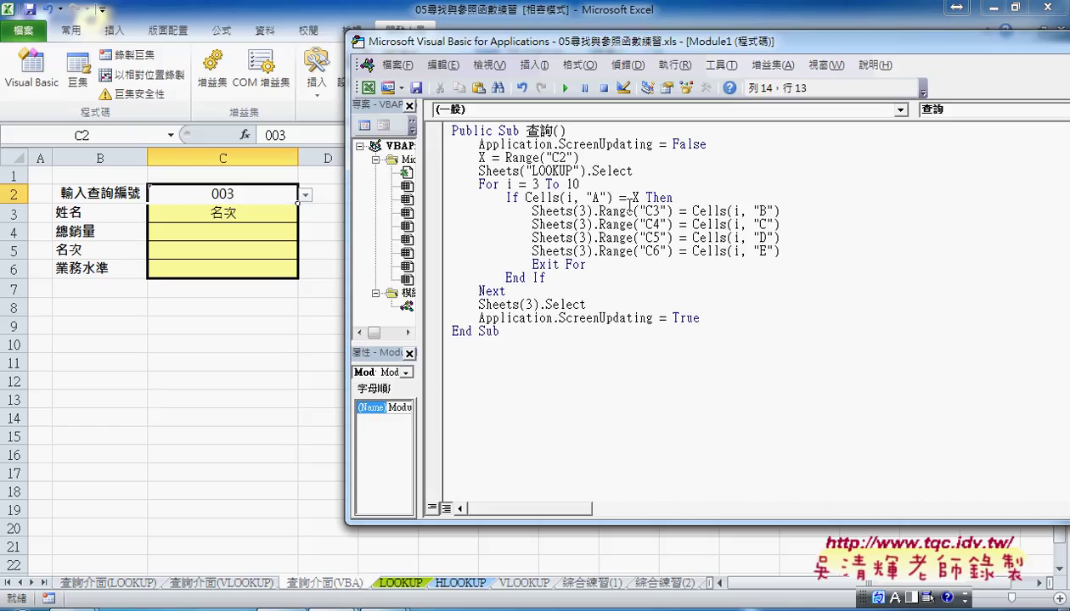
{"action": "left_click", "coordinate": [588, 211]}
{"action": "left_click_drag", "start_coordinate": [779, 211], "coordinate": [693, 211]}
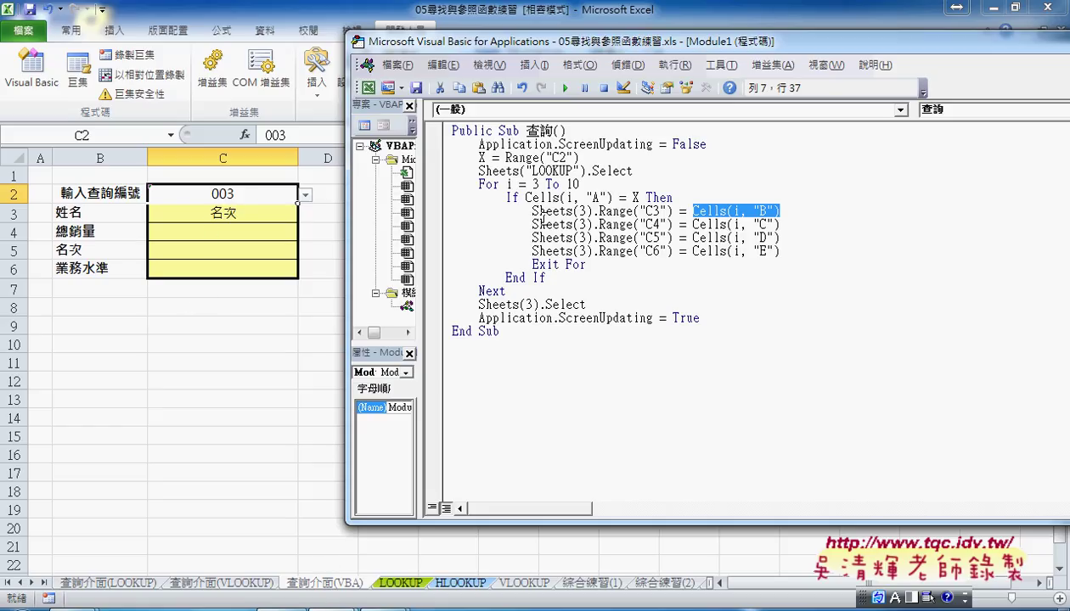
{"action": "left_click", "coordinate": [191, 340]}
Step: Test the lookup form by choosing IDs 003, 001 and then 006 in C2
{"action": "left_click", "coordinate": [276, 186]}
{"action": "left_click", "coordinate": [303, 195]}
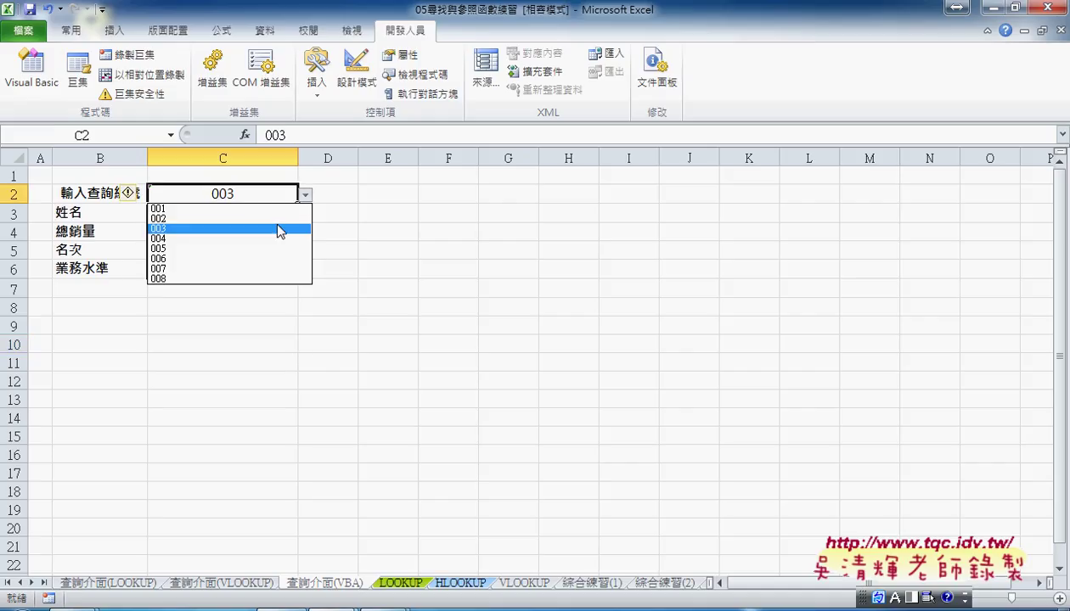
{"action": "left_click", "coordinate": [280, 229]}
{"action": "left_click", "coordinate": [306, 195]}
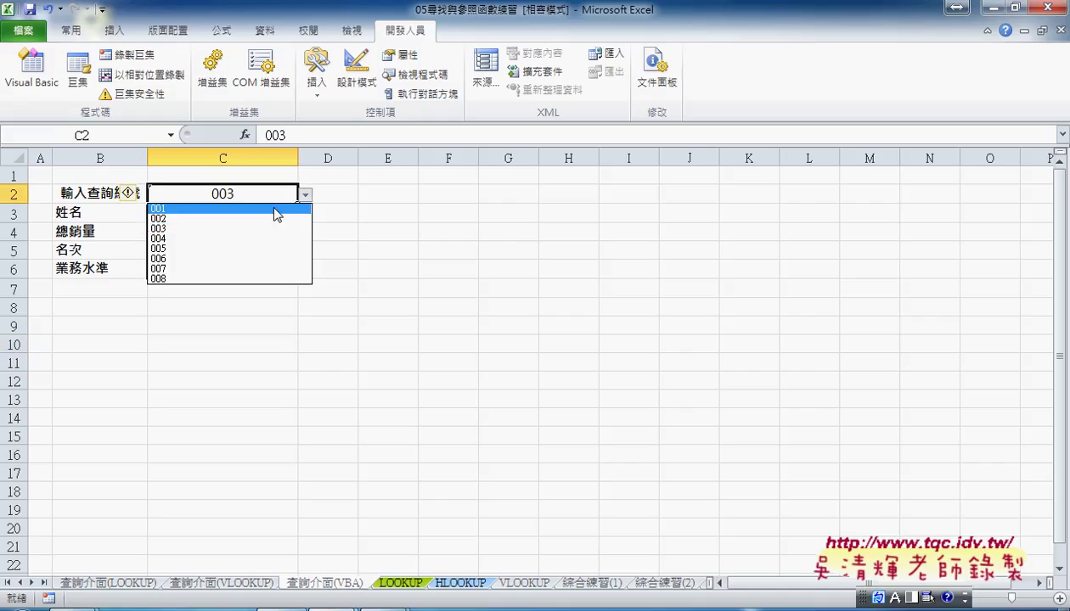
{"action": "left_click", "coordinate": [277, 209]}
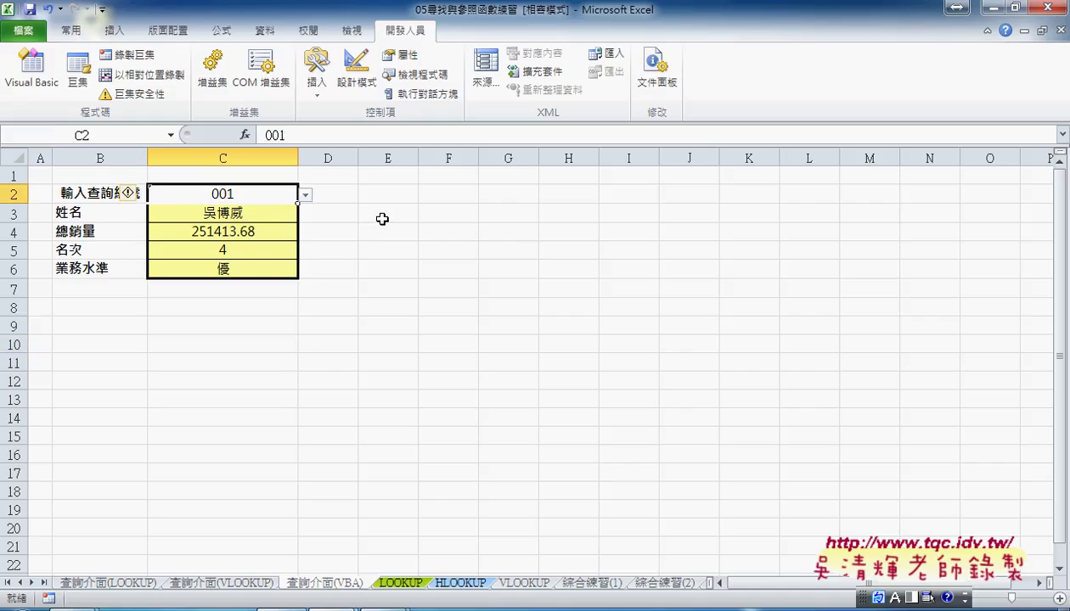
{"action": "left_click", "coordinate": [304, 194]}
{"action": "left_click", "coordinate": [286, 259]}
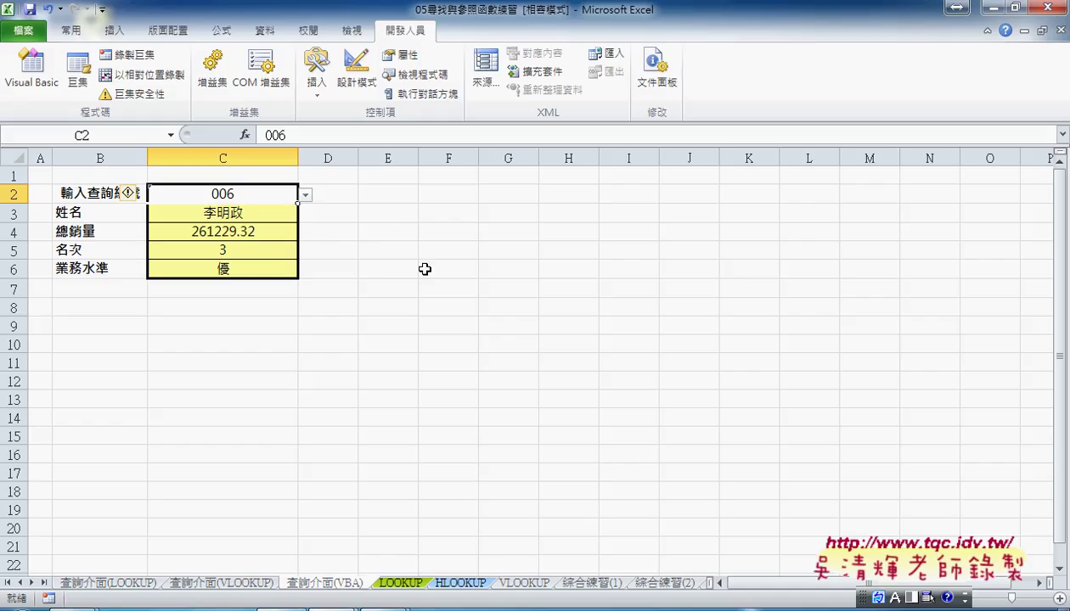
Step: Go back to the Excel workbook and display the HLOOKUP sheet
{"action": "left_click", "coordinate": [333, 606]}
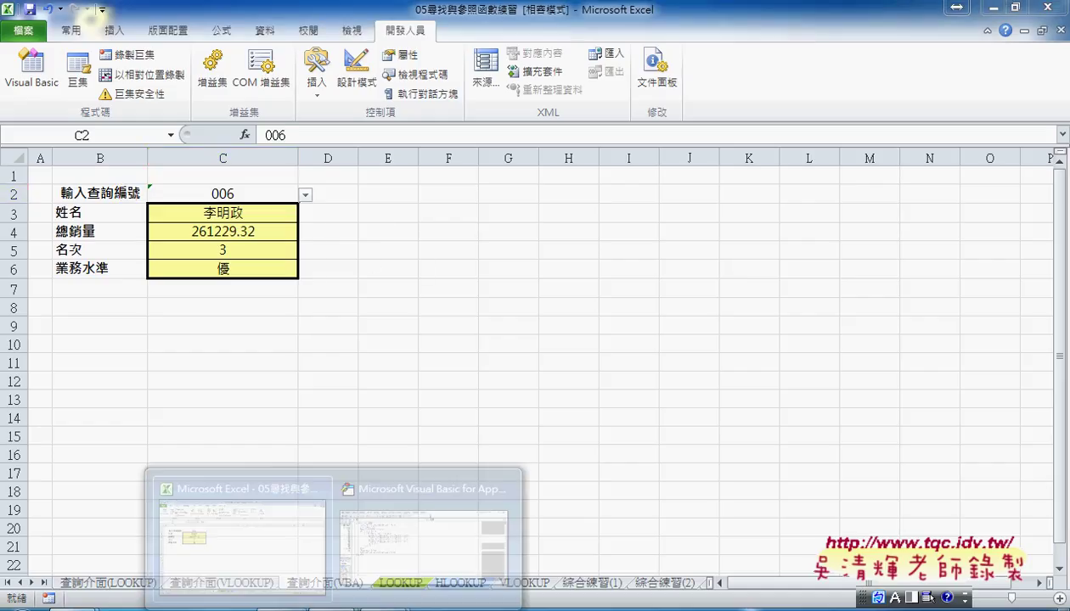
{"action": "left_click", "coordinate": [268, 564]}
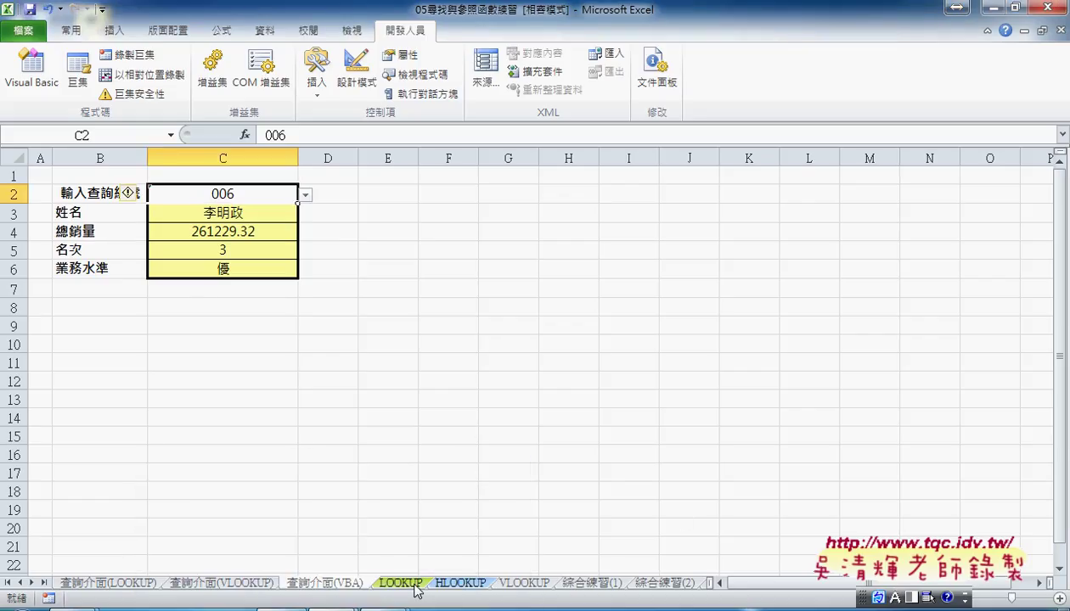
{"action": "left_click", "coordinate": [454, 584]}
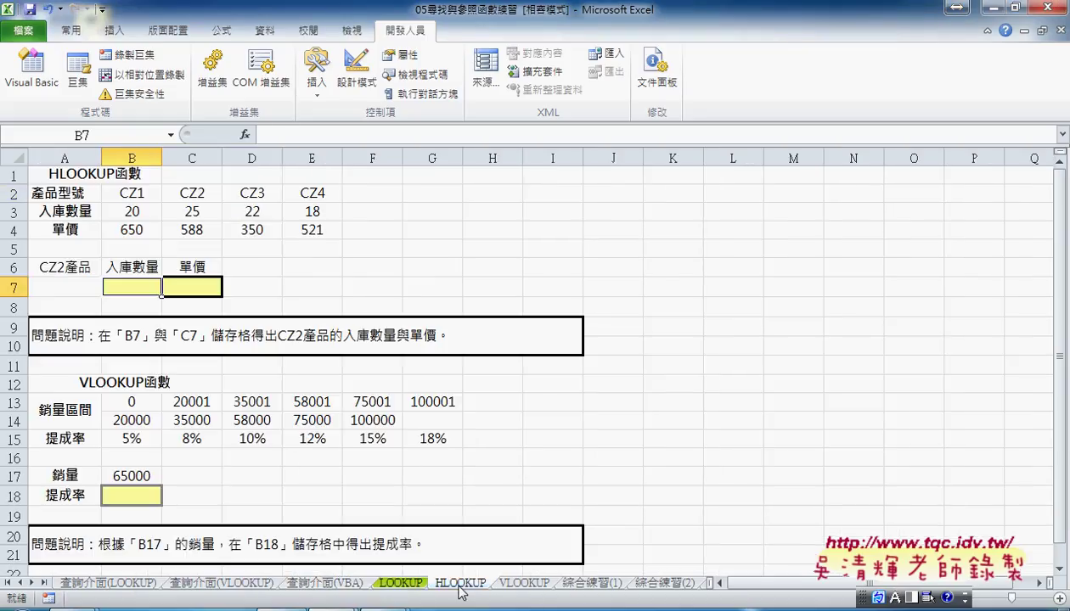
{"action": "left_click", "coordinate": [524, 583]}
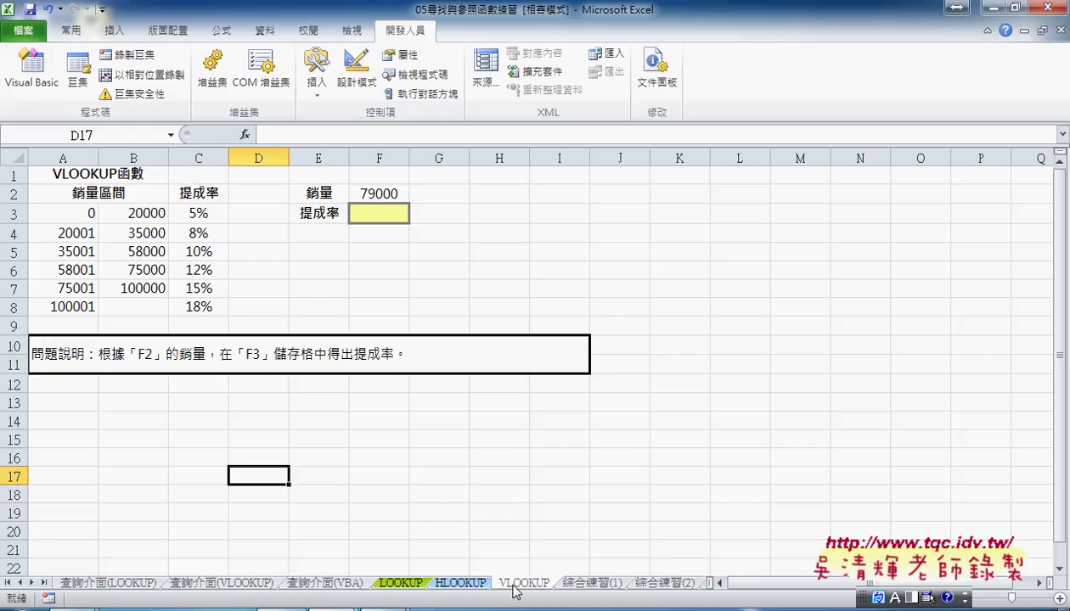
{"action": "left_click", "coordinate": [458, 583]}
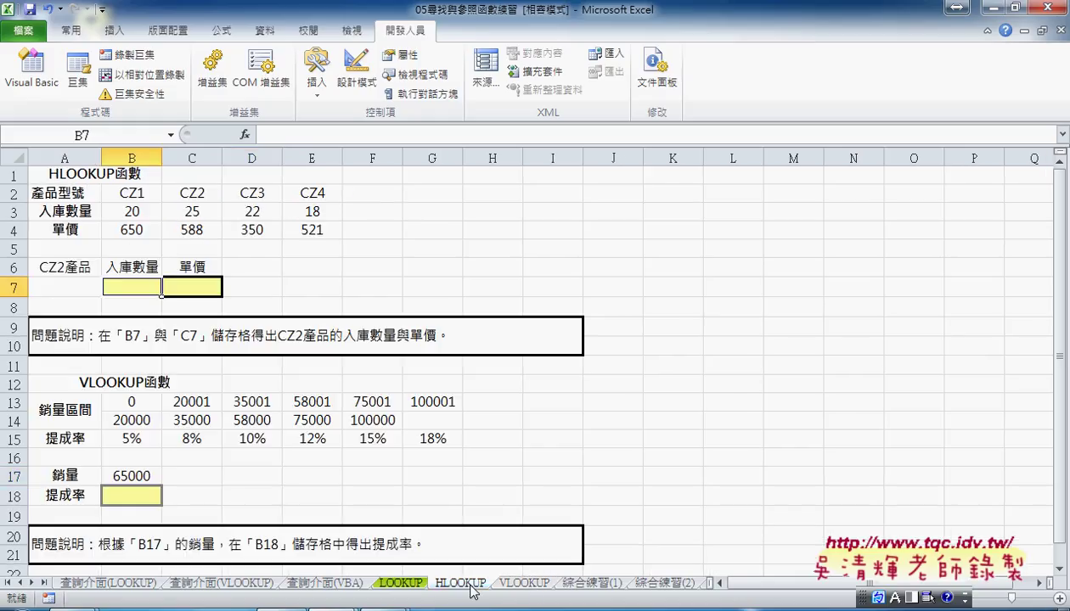
{"action": "left_click_drag", "start_coordinate": [69, 194], "coordinate": [61, 234]}
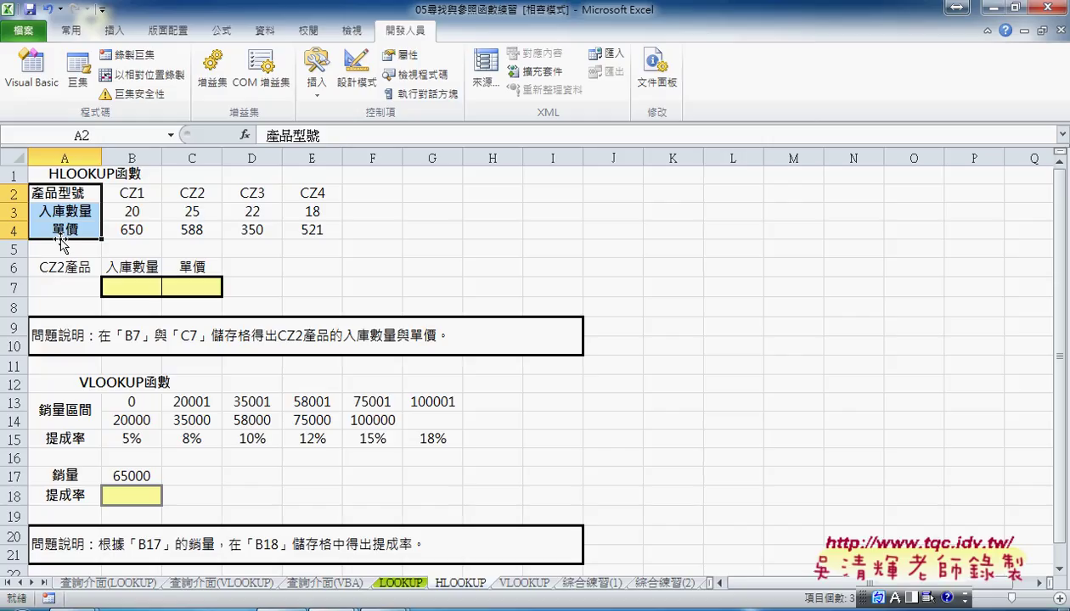
{"action": "left_click", "coordinate": [530, 583]}
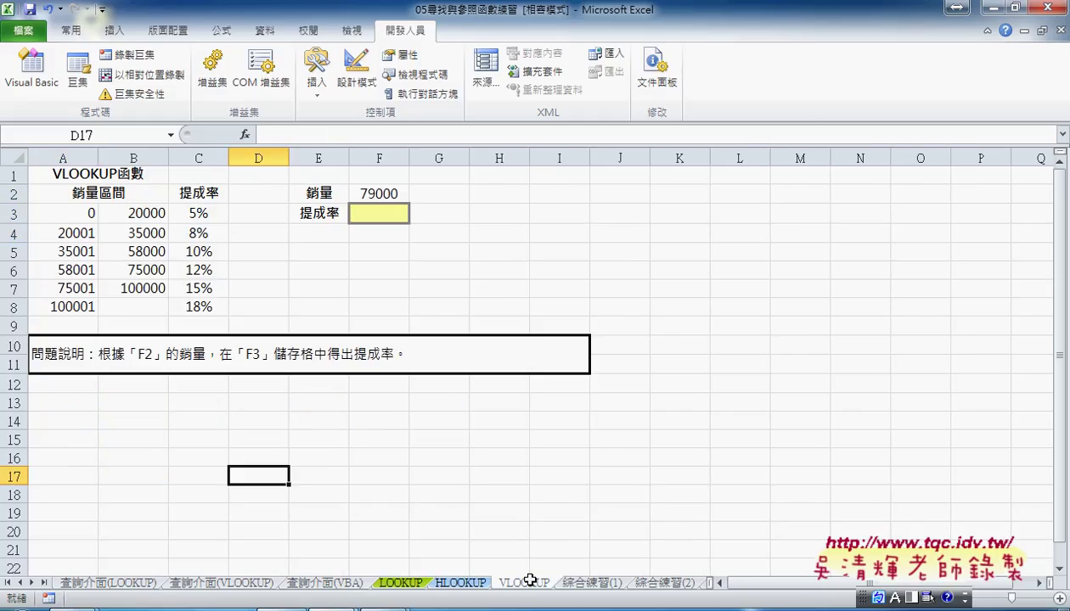
{"action": "left_click_drag", "start_coordinate": [70, 194], "coordinate": [192, 194]}
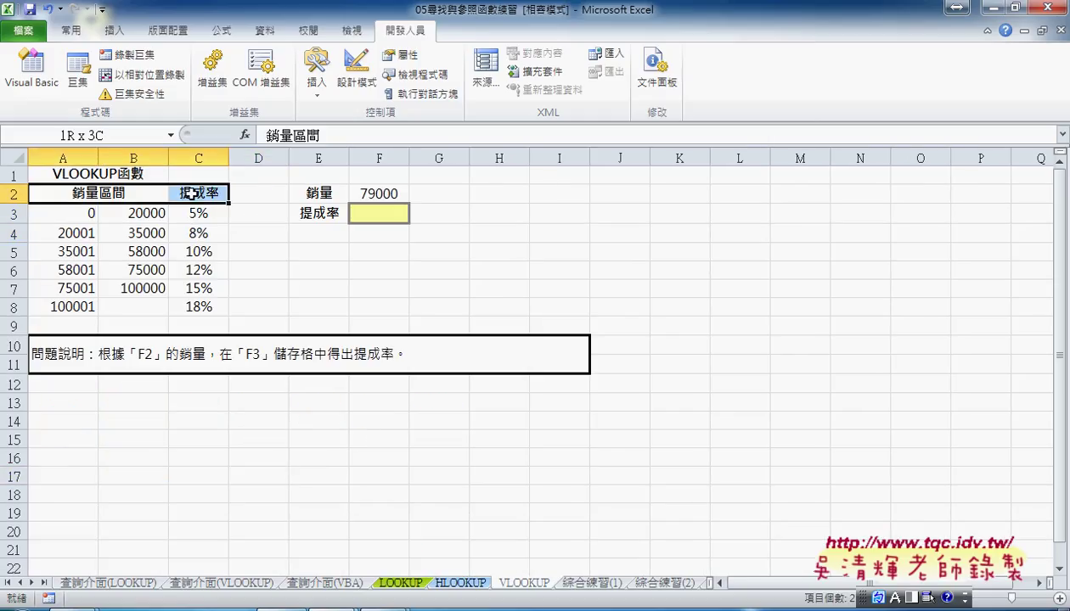
{"action": "left_click", "coordinate": [465, 583]}
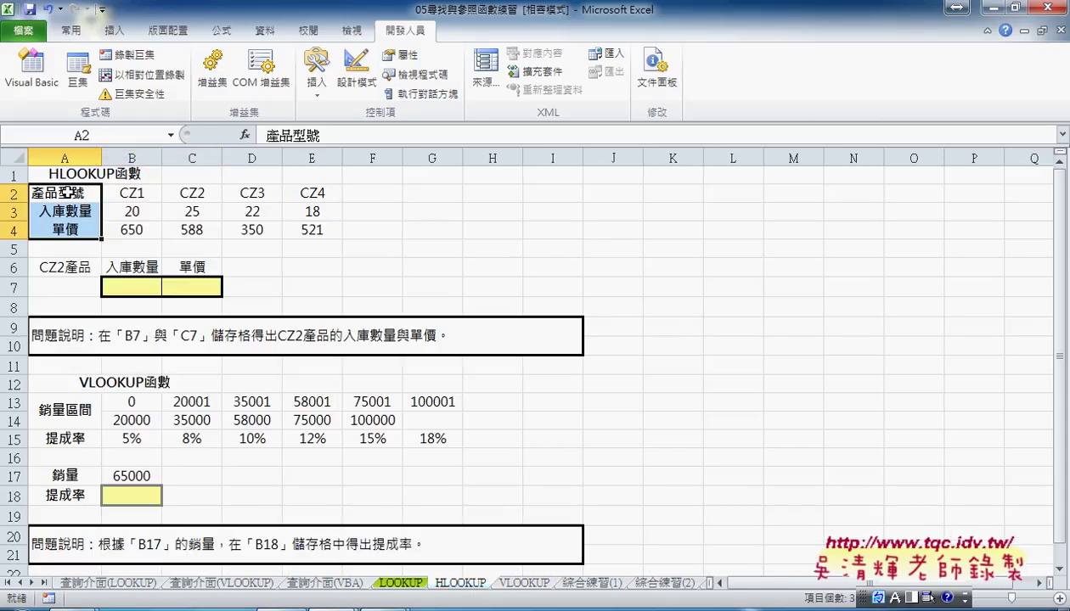
{"action": "left_click_drag", "start_coordinate": [68, 189], "coordinate": [304, 238]}
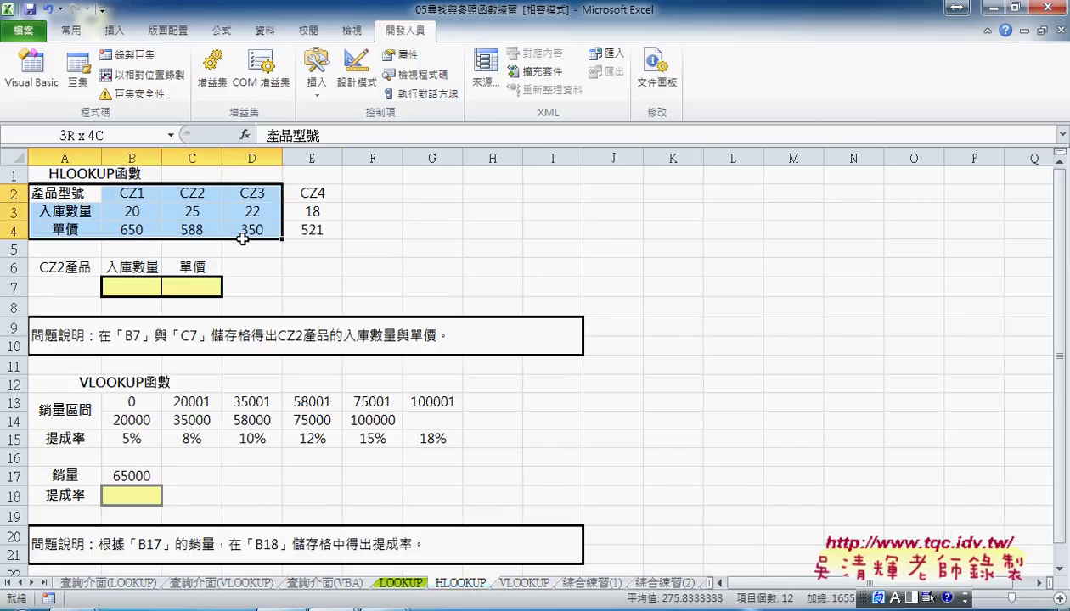
Step: Copy the A2:E4 product table and paste it transposed at J2 via Paste Special
{"action": "right_click", "coordinate": [184, 213]}
{"action": "left_click", "coordinate": [228, 244]}
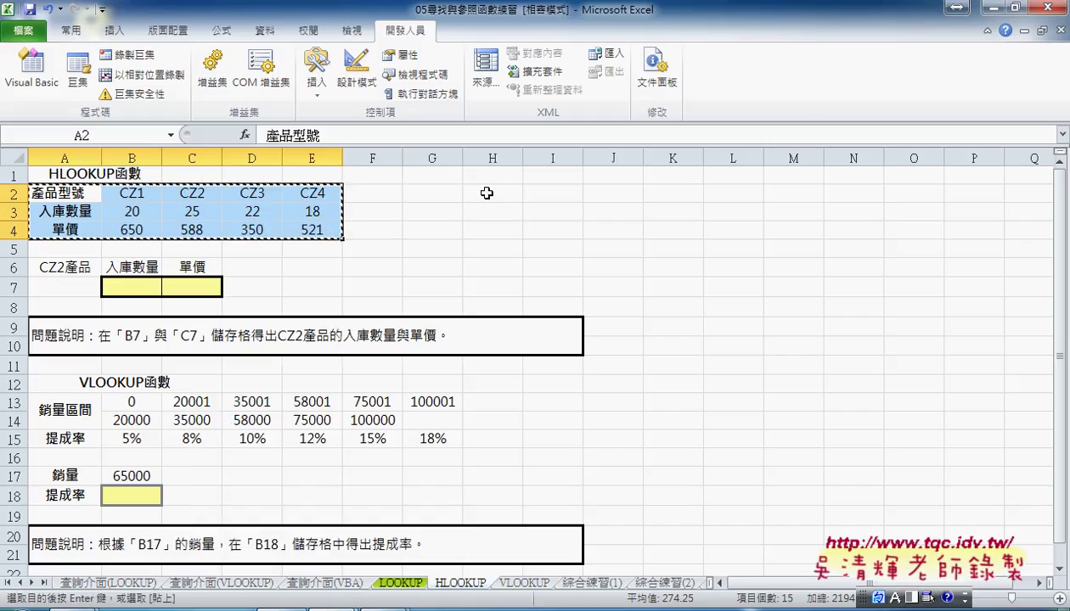
{"action": "left_click", "coordinate": [612, 196]}
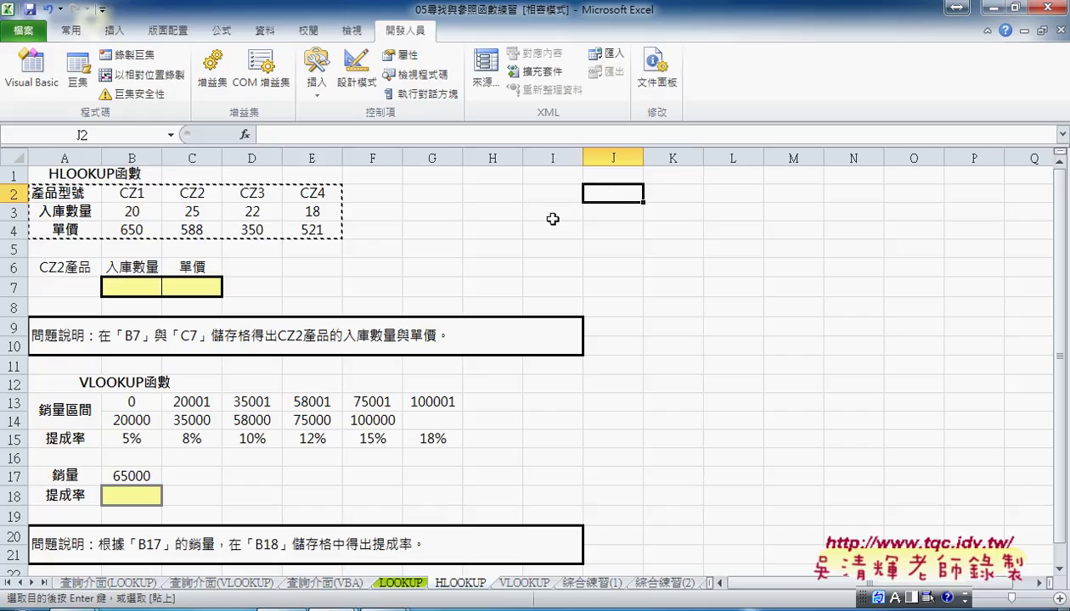
{"action": "right_click", "coordinate": [628, 195]}
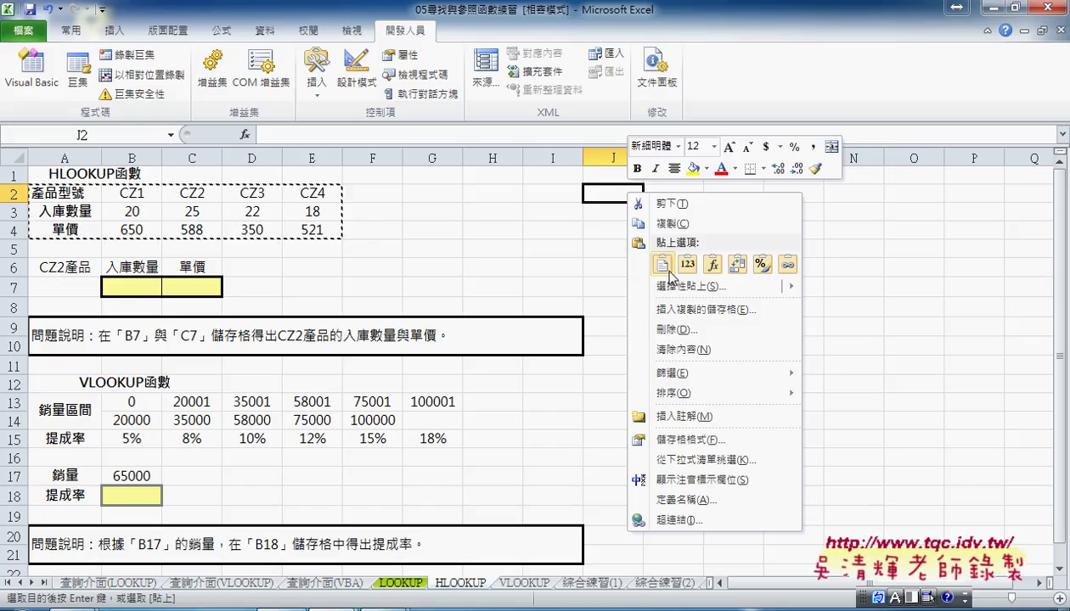
{"action": "mouse_move", "coordinate": [691, 287]}
{"action": "left_click", "coordinate": [864, 442]}
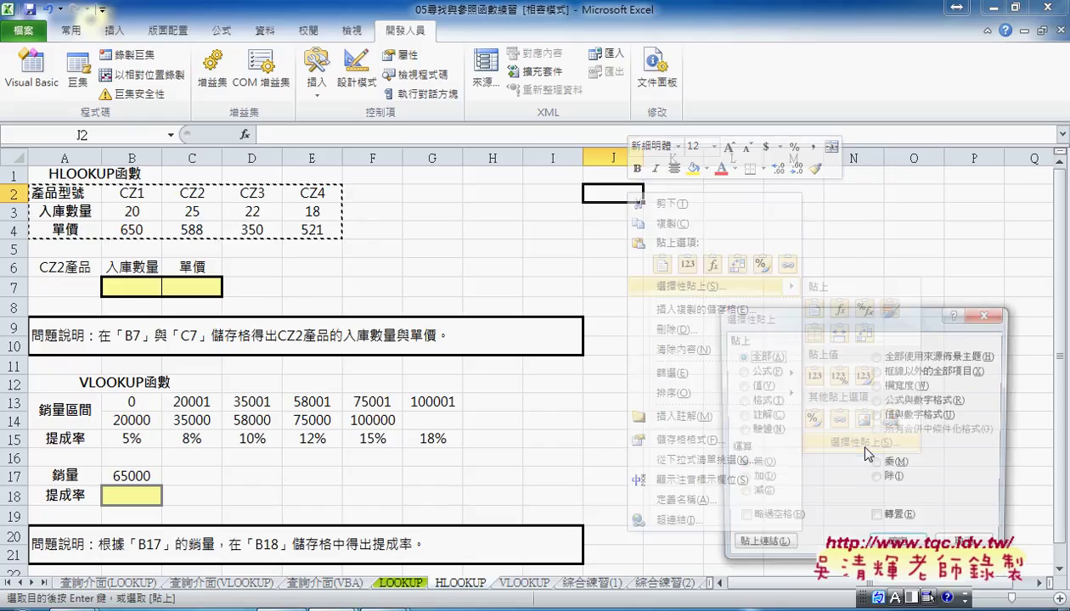
{"action": "left_click", "coordinate": [891, 522]}
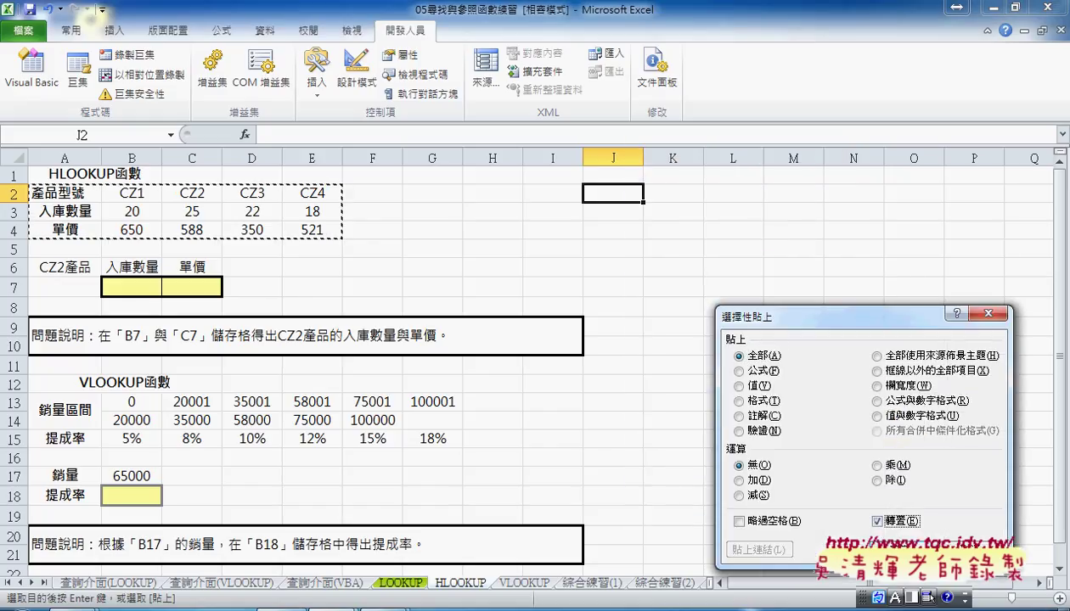
{"action": "left_click", "coordinate": [892, 548]}
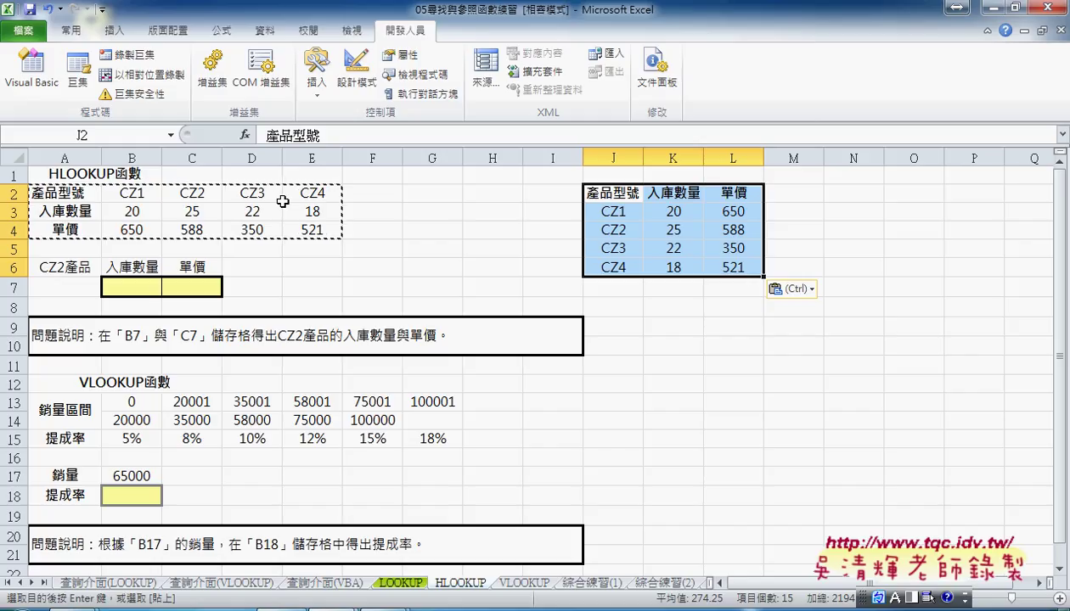
{"action": "mouse_move", "coordinate": [290, 247]}
{"action": "left_mouse_down"}
{"action": "mouse_move", "coordinate": [27, 212]}
{"action": "mouse_move", "coordinate": [255, 166]}
{"action": "mouse_move", "coordinate": [293, 251]}
{"action": "mouse_move", "coordinate": [316, 174]}
{"action": "mouse_move", "coordinate": [495, 161]}
{"action": "mouse_move", "coordinate": [564, 180]}
{"action": "left_mouse_up"}
{"action": "mouse_move", "coordinate": [399, 192]}
{"action": "left_mouse_down"}
{"action": "mouse_move", "coordinate": [399, 217]}
{"action": "mouse_move", "coordinate": [460, 183]}
{"action": "mouse_move", "coordinate": [455, 213]}
{"action": "left_mouse_up"}
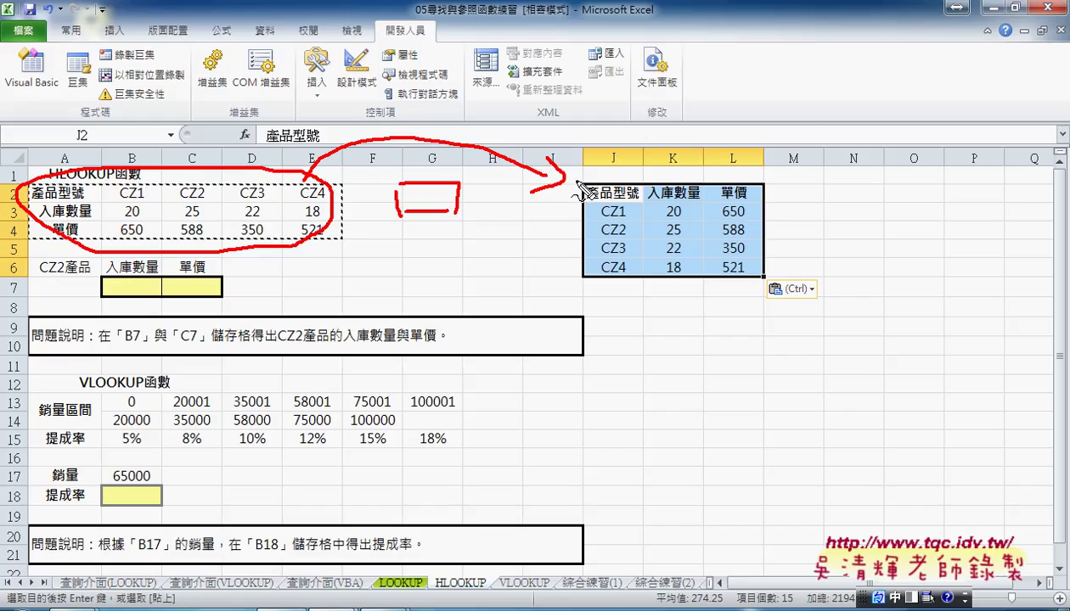
{"action": "left_click_drag", "start_coordinate": [583, 189], "coordinate": [586, 278]}
{"action": "mouse_move", "coordinate": [584, 178]}
{"action": "left_mouse_down"}
{"action": "mouse_move", "coordinate": [705, 179]}
{"action": "mouse_move", "coordinate": [761, 213]}
{"action": "mouse_move", "coordinate": [762, 282]}
{"action": "mouse_move", "coordinate": [584, 279]}
{"action": "left_mouse_up"}
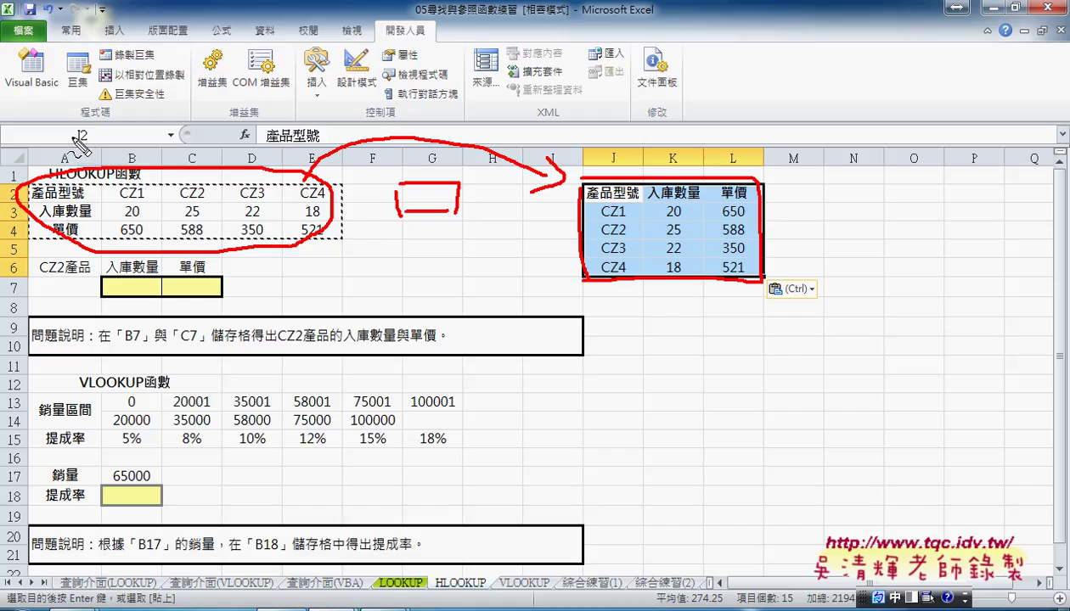
{"action": "left_click_drag", "start_coordinate": [66, 129], "coordinate": [67, 142]}
{"action": "mouse_move", "coordinate": [310, 117]}
{"action": "left_mouse_down"}
{"action": "mouse_move", "coordinate": [311, 140]}
{"action": "mouse_move", "coordinate": [338, 117]}
{"action": "left_mouse_up"}
{"action": "left_click_drag", "start_coordinate": [17, 196], "coordinate": [12, 246]}
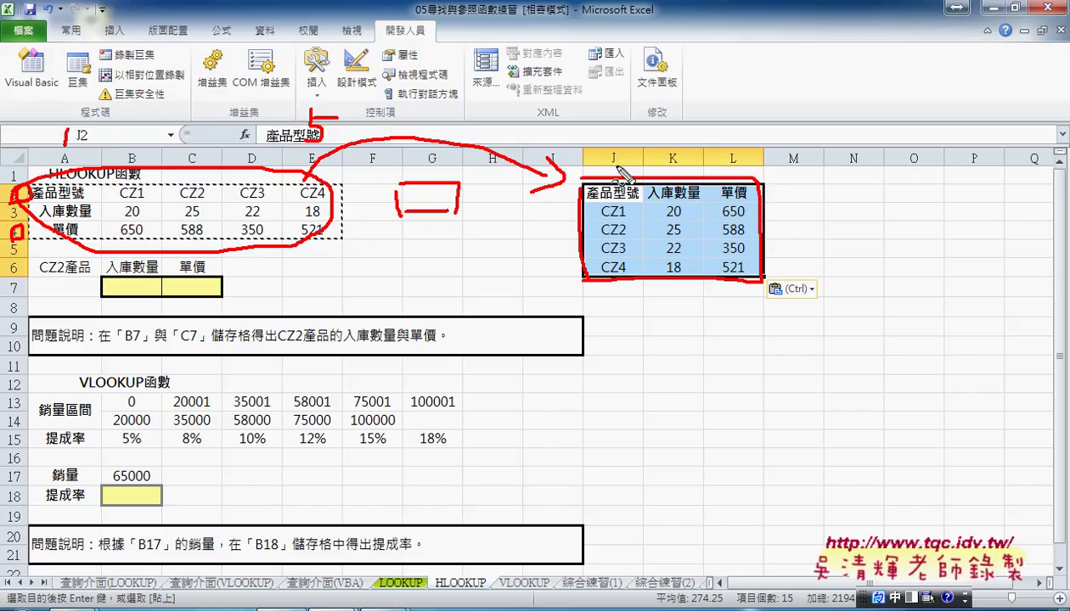
{"action": "left_click_drag", "start_coordinate": [621, 148], "coordinate": [630, 161]}
{"action": "mouse_move", "coordinate": [723, 153]}
{"action": "left_mouse_down"}
{"action": "mouse_move", "coordinate": [728, 167]}
{"action": "mouse_move", "coordinate": [744, 153]}
{"action": "left_mouse_up"}
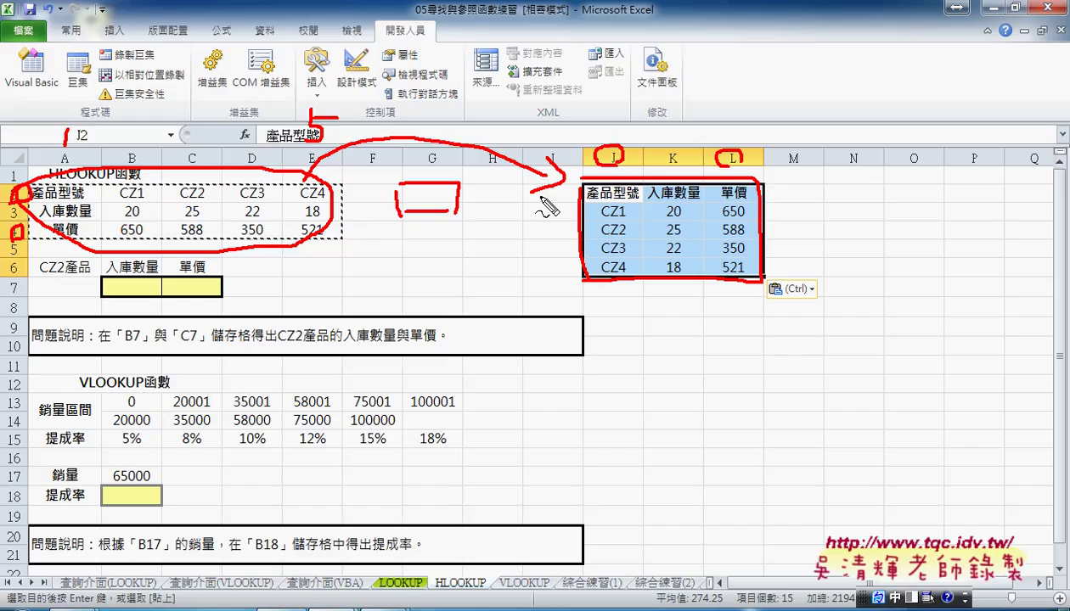
{"action": "key", "text": "Escape"}
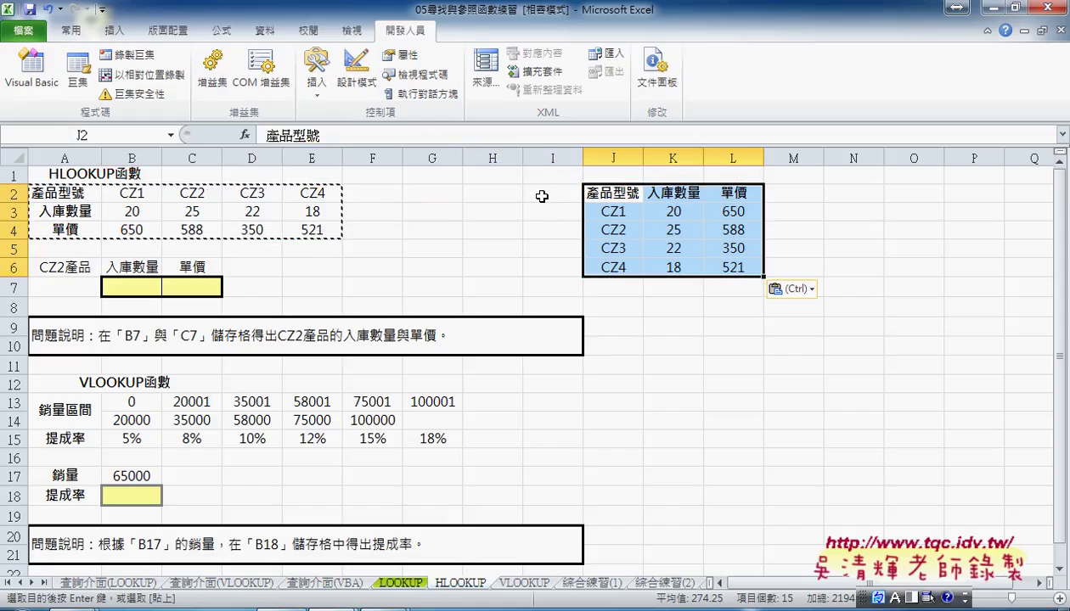
{"action": "left_click", "coordinate": [57, 193]}
{"action": "left_click_drag", "start_coordinate": [57, 194], "coordinate": [312, 230]}
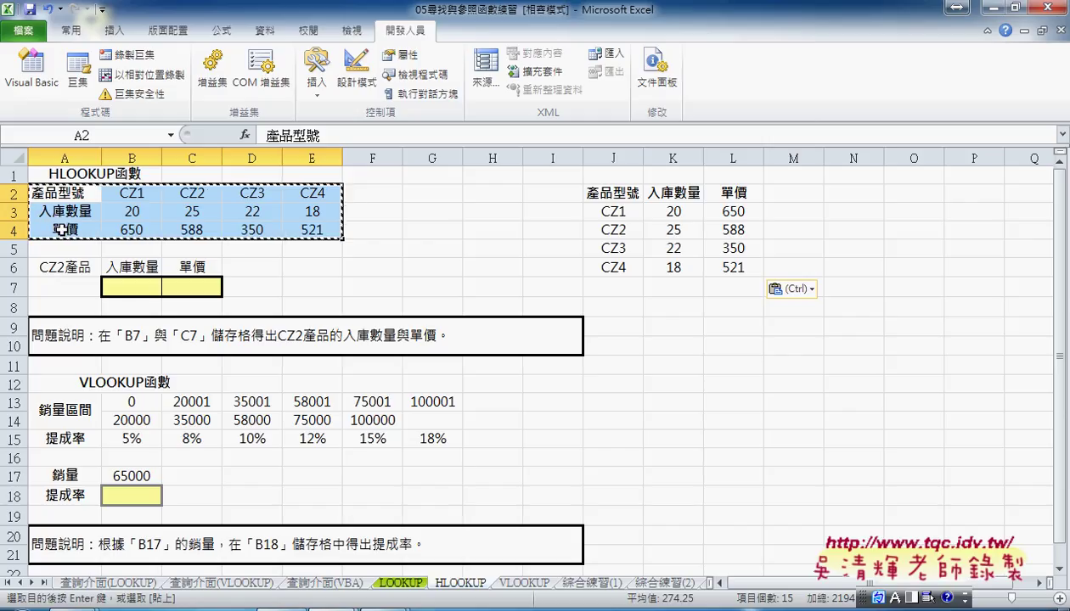
Step: Start an HLOOKUP in B7 with lookup value CZ2 and table array B2:E4
{"action": "left_click", "coordinate": [127, 284]}
{"action": "left_click", "coordinate": [246, 136]}
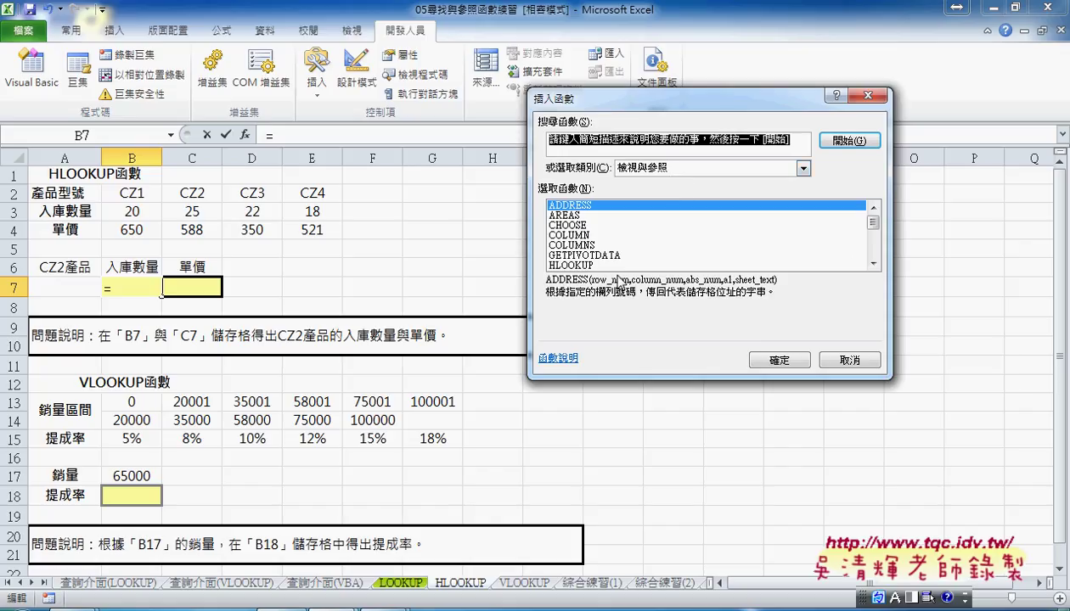
{"action": "left_click", "coordinate": [584, 266]}
{"action": "left_click", "coordinate": [777, 360]}
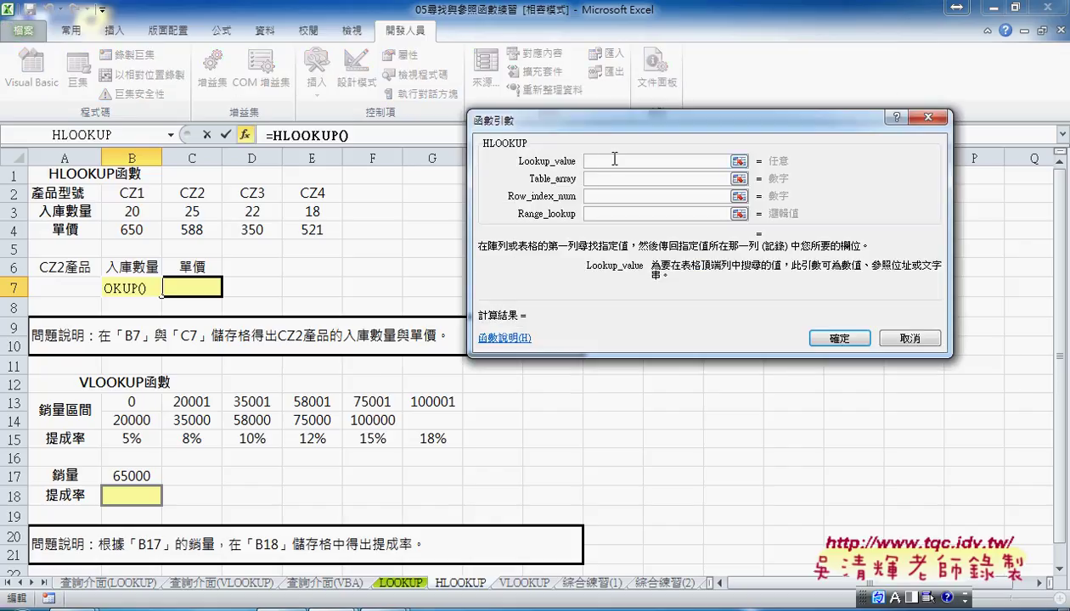
{"action": "type", "text": "CZ"}
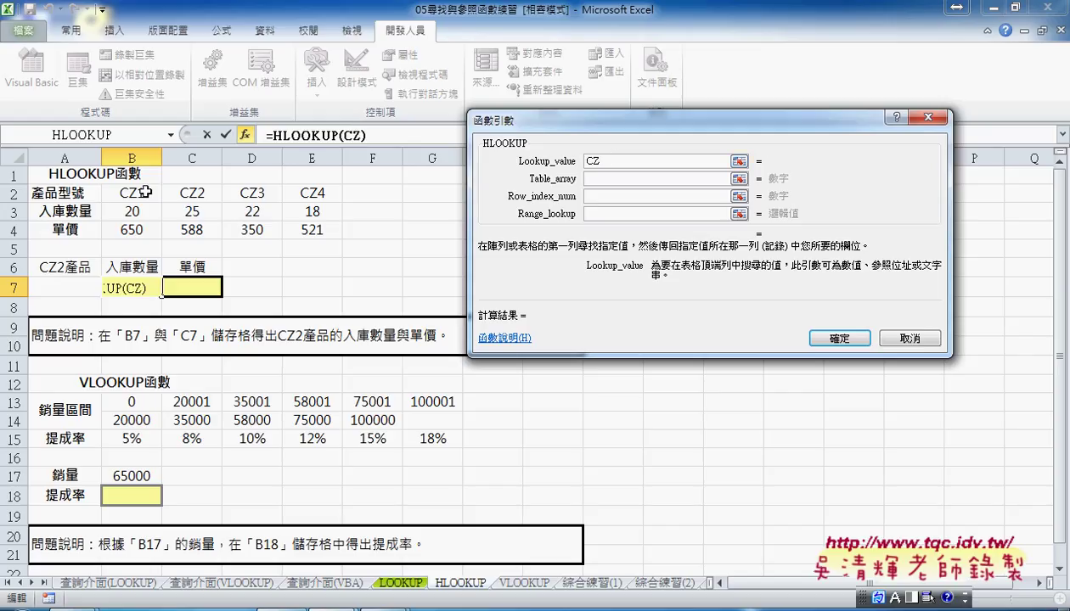
{"action": "type", "text": "2"}
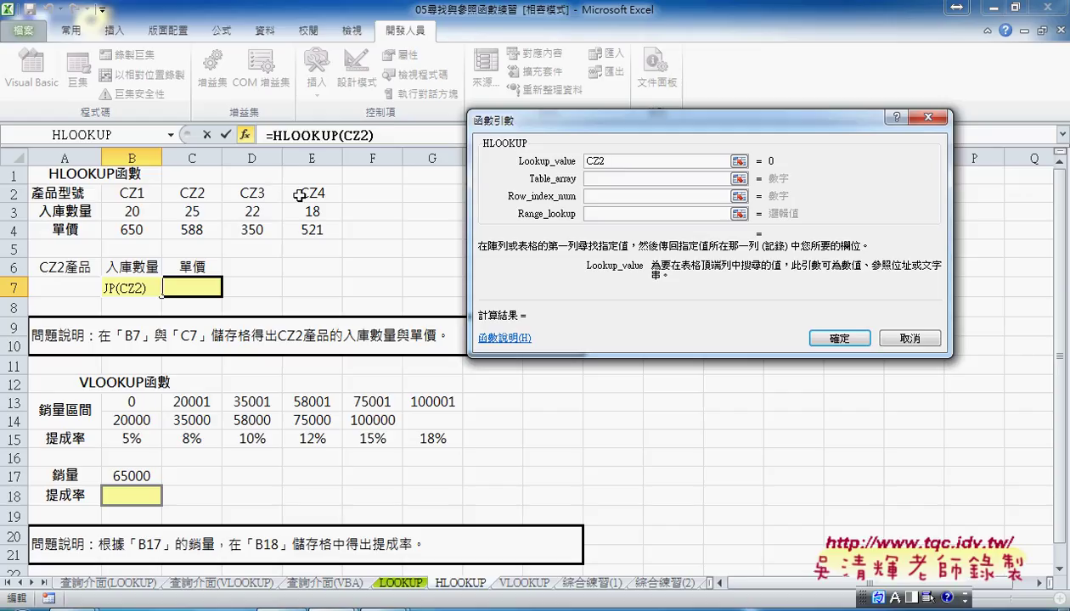
{"action": "left_click", "coordinate": [602, 179]}
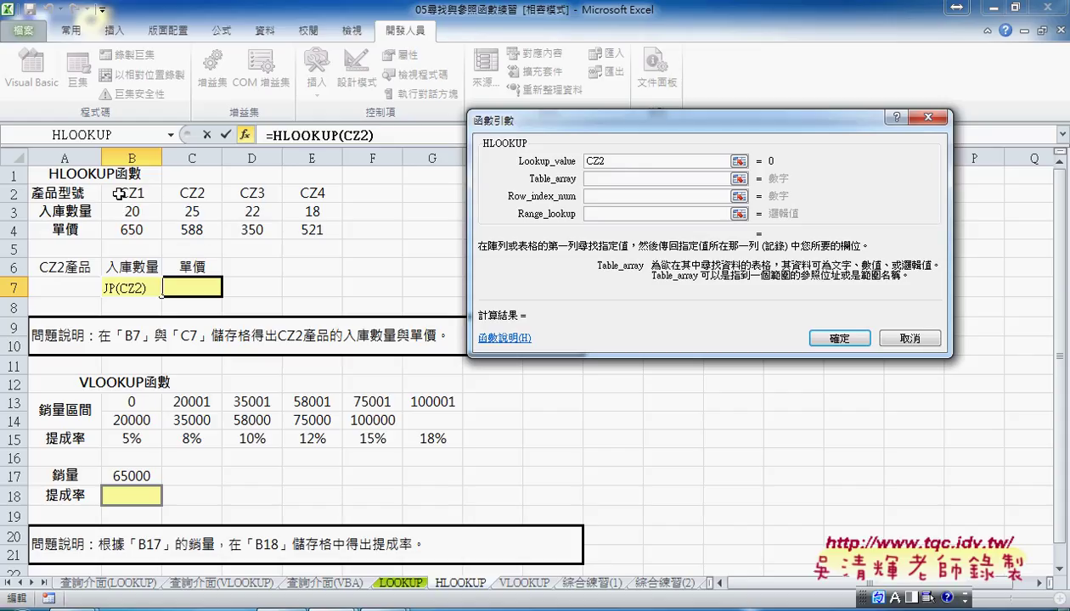
{"action": "left_click_drag", "start_coordinate": [127, 190], "coordinate": [313, 226]}
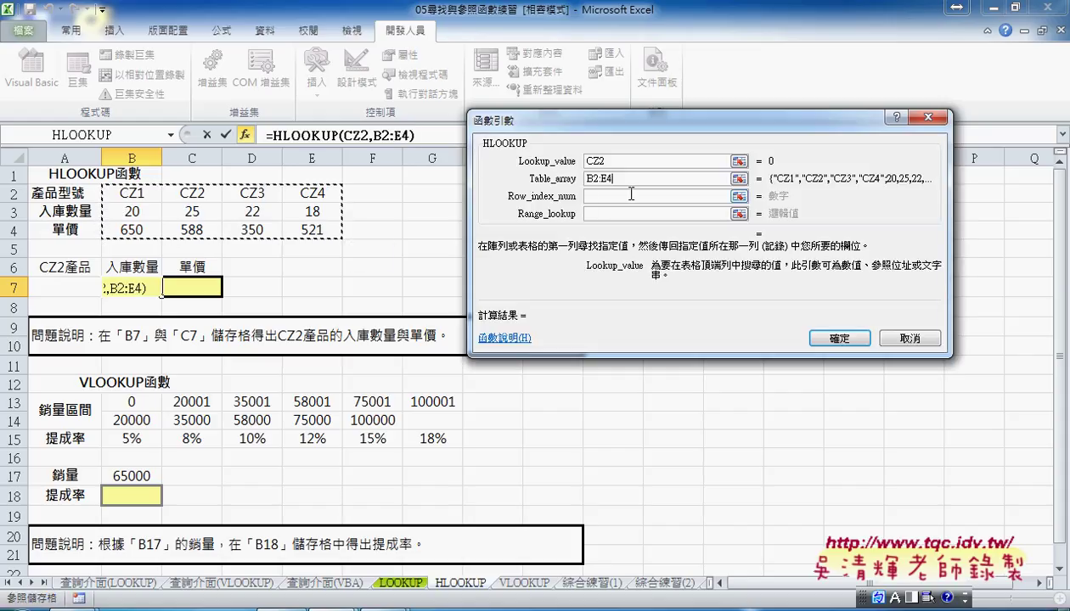
Step: Enter 2 as the row index and 0 as the range lookup
{"action": "left_click", "coordinate": [596, 195]}
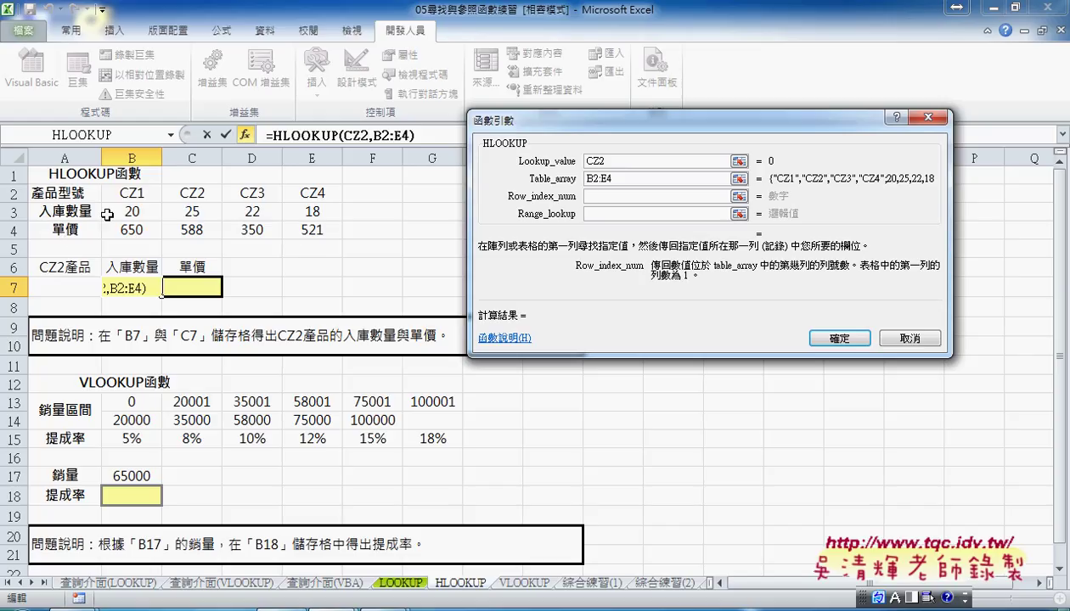
{"action": "type", "text": "2"}
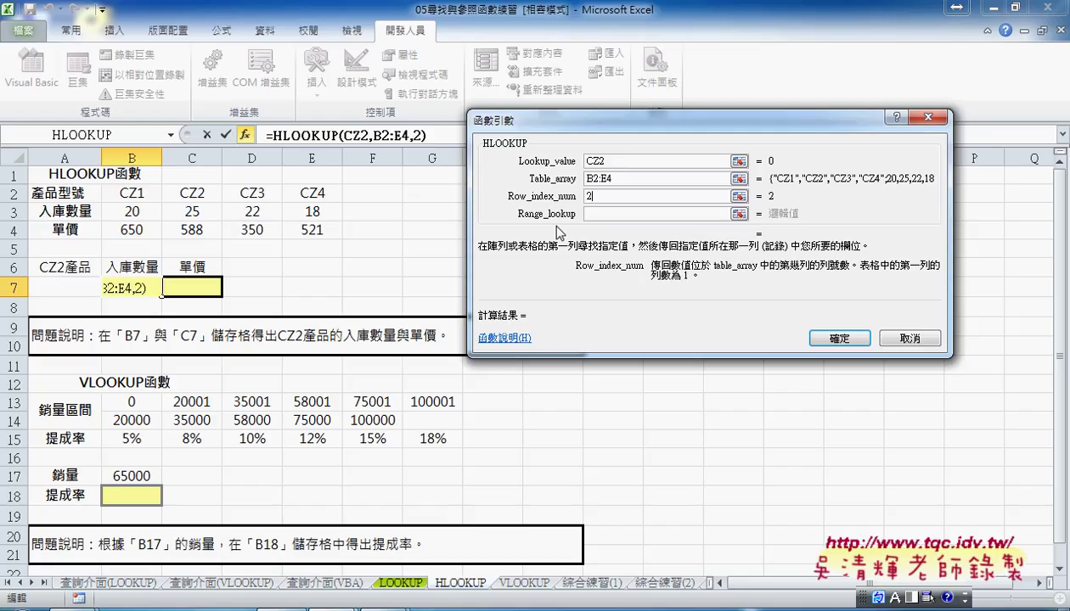
{"action": "left_click", "coordinate": [611, 213]}
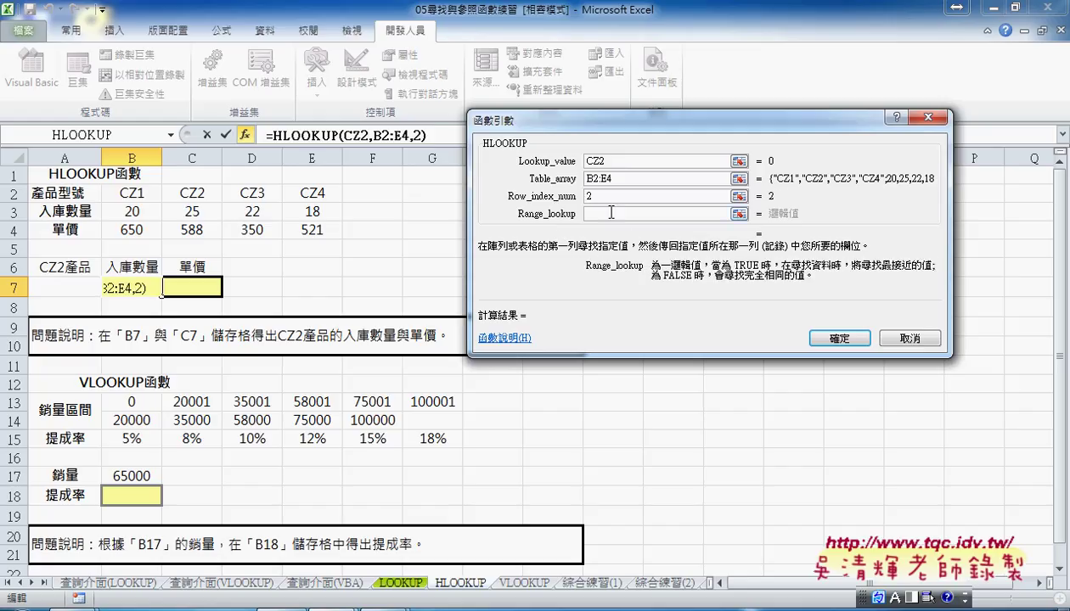
{"action": "type", "text": "0"}
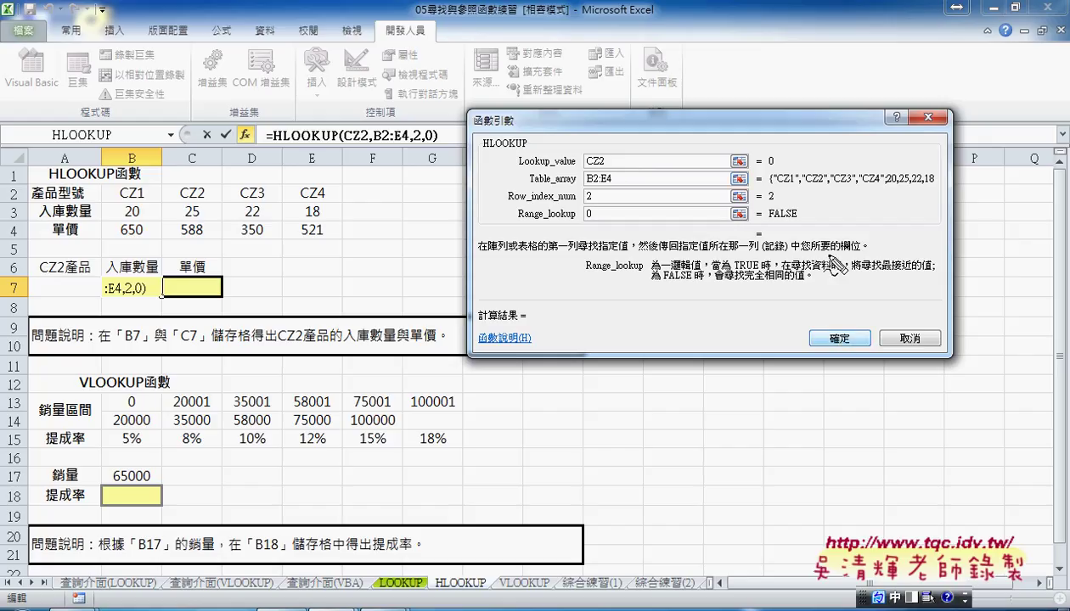
Step: Mark CZ2 and its quantity with red annotations to explain the empty result, then clear them
{"action": "mouse_move", "coordinate": [800, 240]}
{"action": "left_mouse_down"}
{"action": "mouse_move", "coordinate": [766, 235]}
{"action": "mouse_move", "coordinate": [803, 237]}
{"action": "left_mouse_up"}
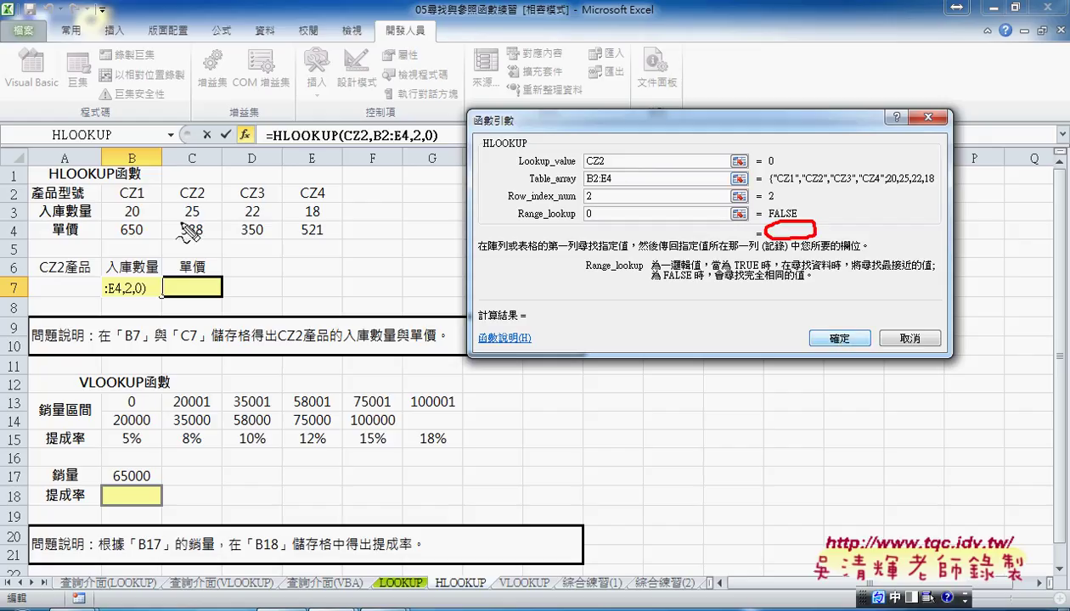
{"action": "mouse_move", "coordinate": [205, 199]}
{"action": "left_mouse_down"}
{"action": "mouse_move", "coordinate": [182, 205]}
{"action": "mouse_move", "coordinate": [214, 198]}
{"action": "mouse_move", "coordinate": [200, 226]}
{"action": "left_mouse_up"}
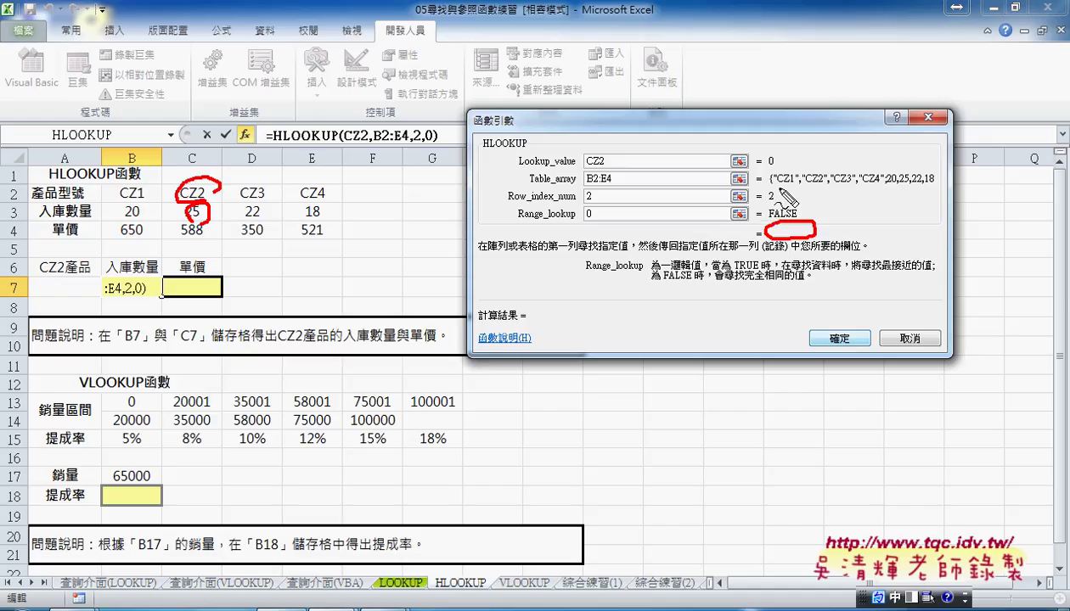
{"action": "left_click_drag", "start_coordinate": [810, 189], "coordinate": [820, 187]}
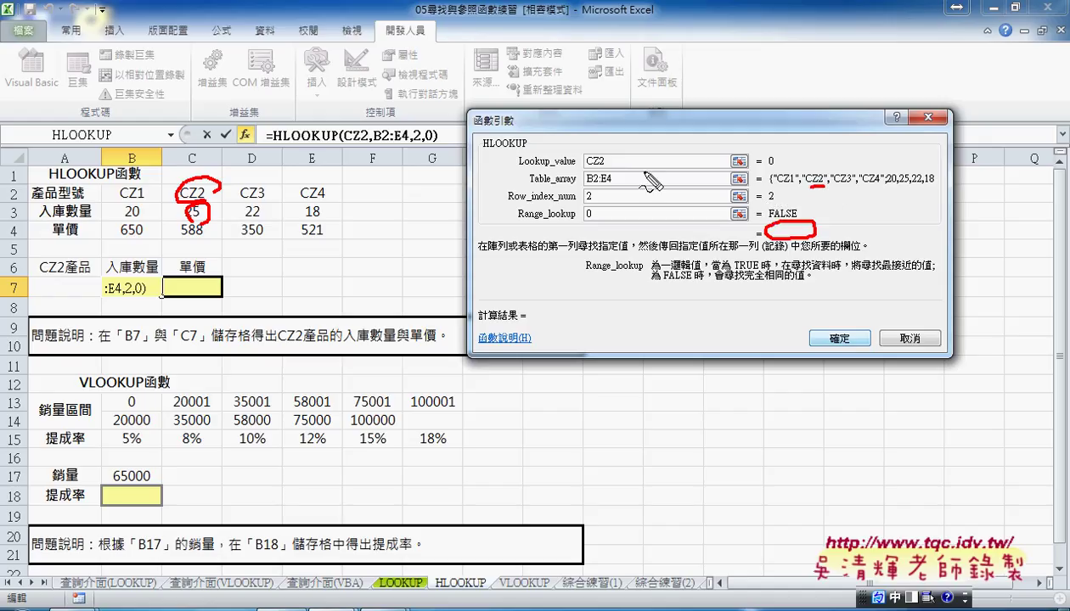
{"action": "left_click_drag", "start_coordinate": [586, 169], "coordinate": [604, 168]}
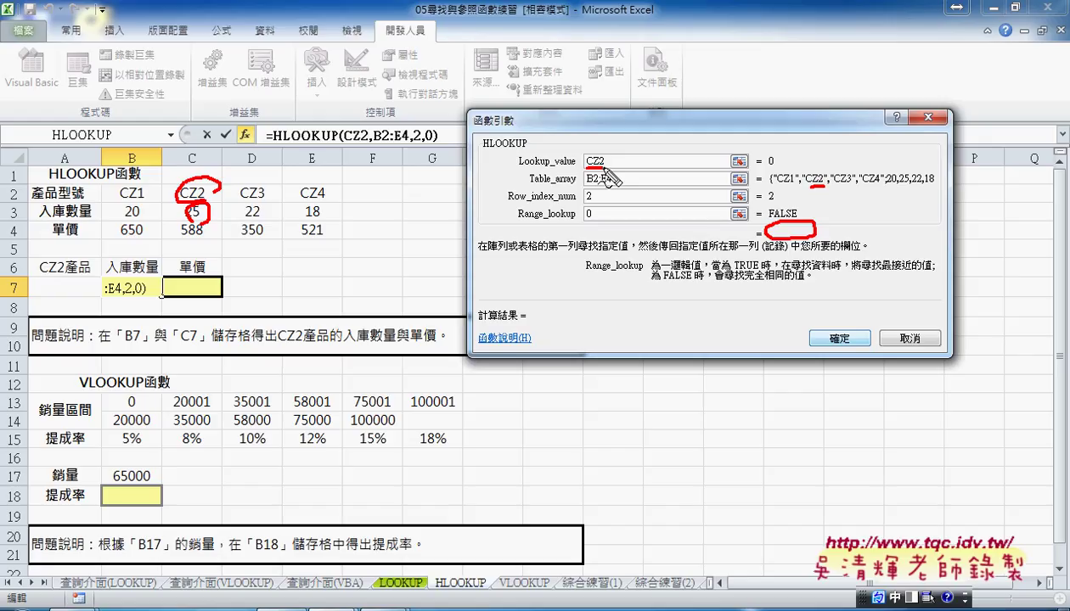
{"action": "key", "text": "Escape"}
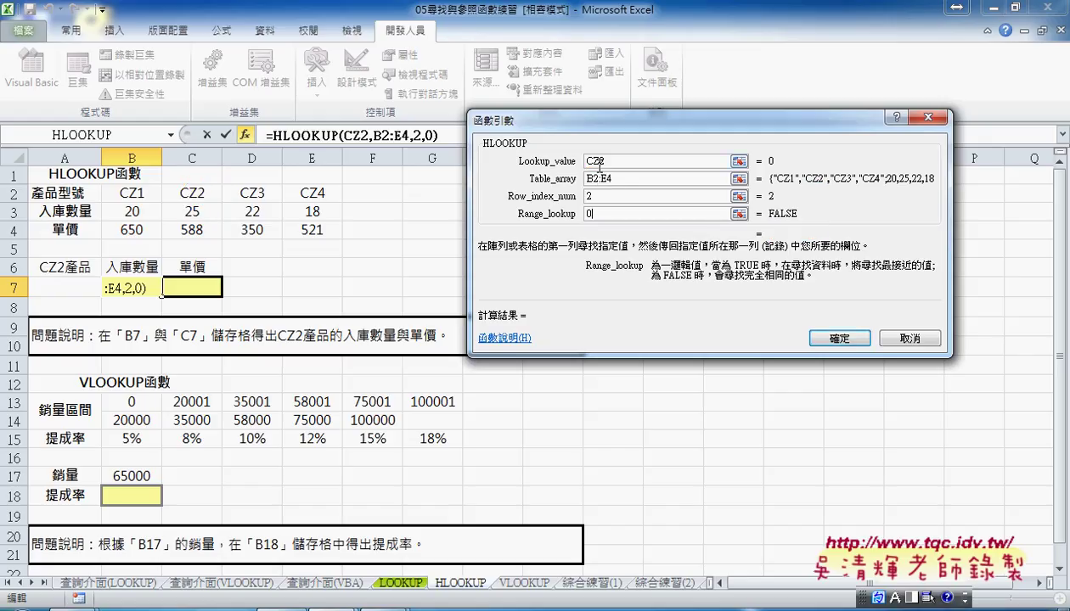
Step: Put quotes around CZ2 in the lookup value and accept, so B7 shows 25
{"action": "left_click", "coordinate": [587, 162]}
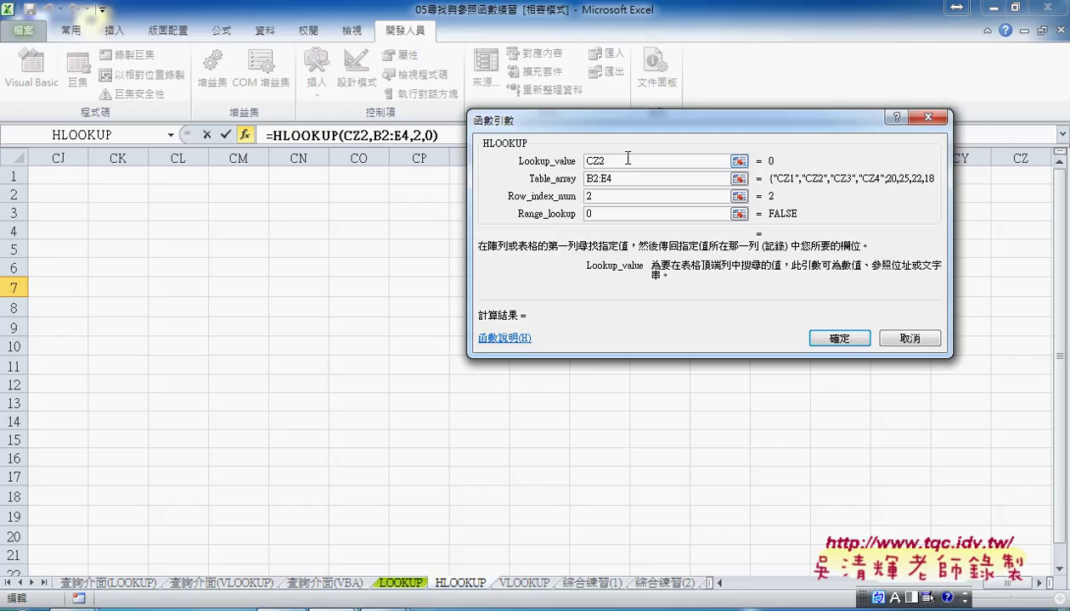
{"action": "type", "text": "\"CZ2"}
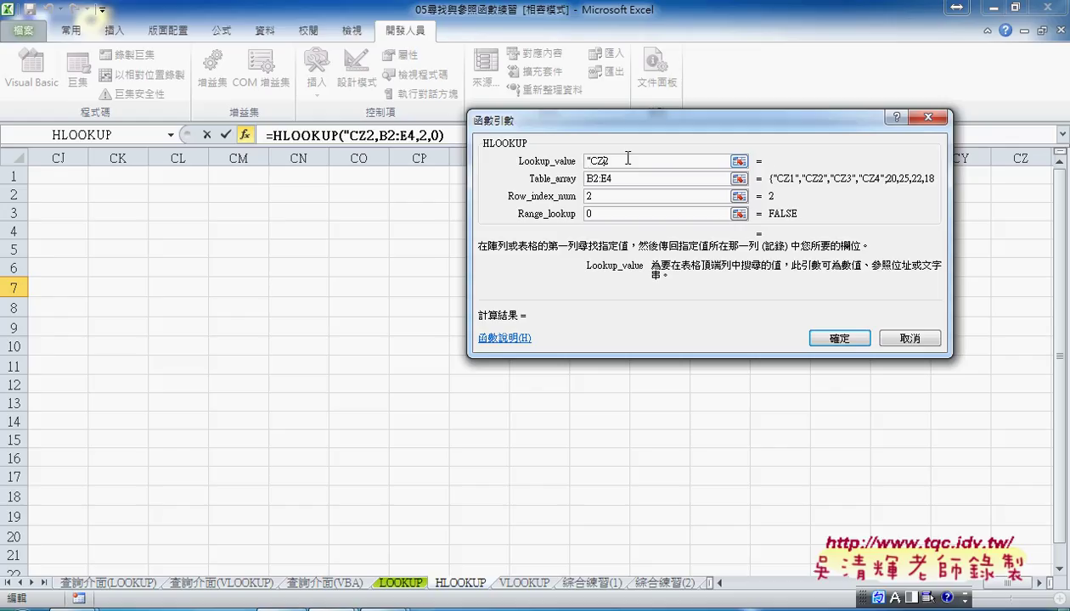
{"action": "type", "text": "\""}
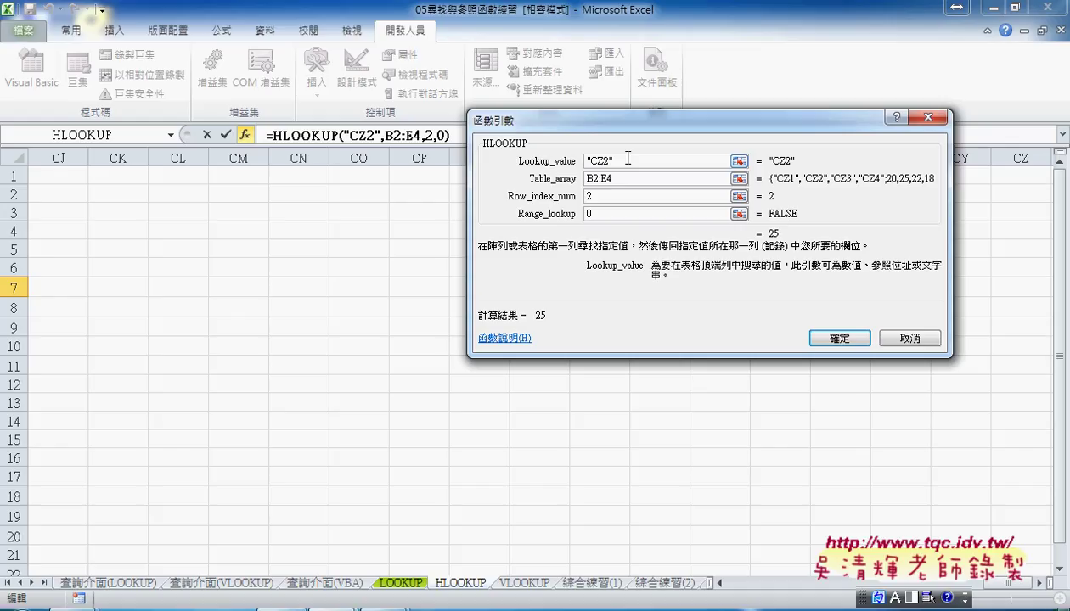
{"action": "left_click", "coordinate": [839, 338]}
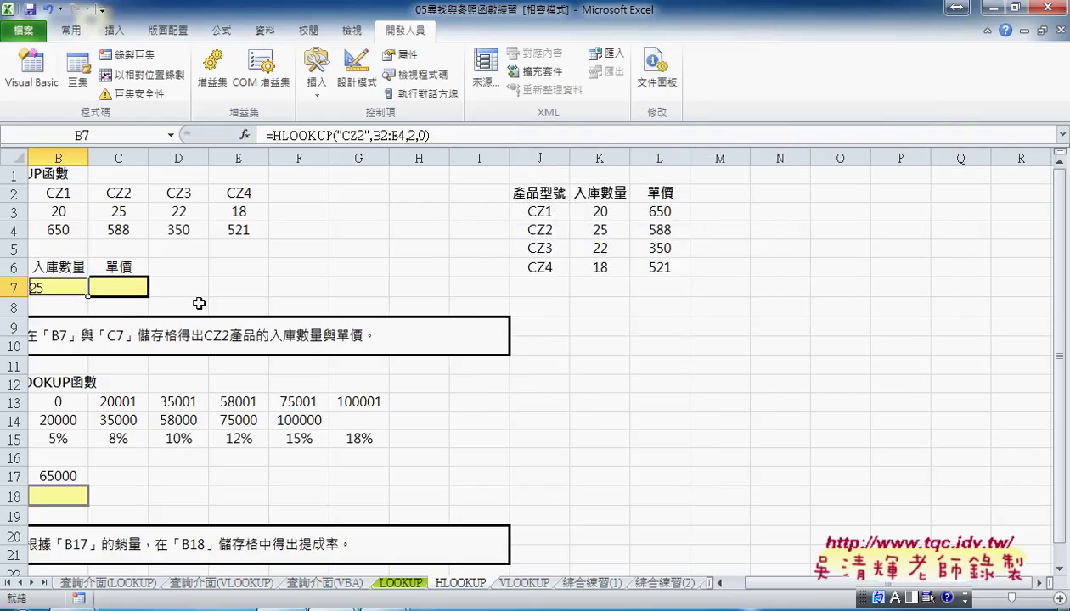
Step: Copy B7's HLOOKUP formula text from the formula bar
{"action": "left_click", "coordinate": [718, 583]}
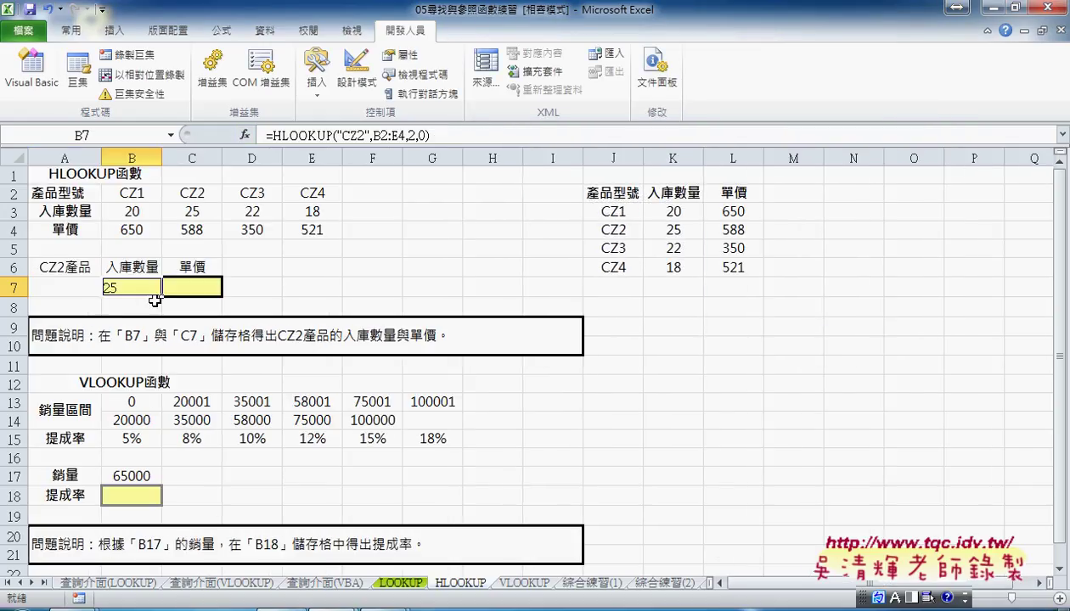
{"action": "left_click_drag", "start_coordinate": [444, 136], "coordinate": [268, 136]}
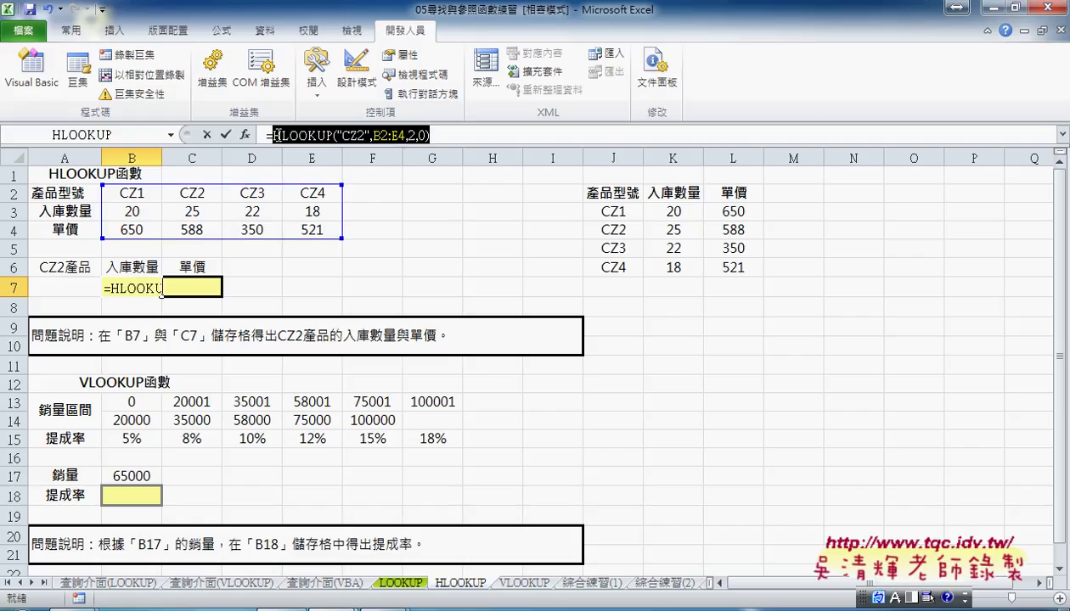
{"action": "right_click", "coordinate": [307, 137]}
{"action": "left_click", "coordinate": [348, 166]}
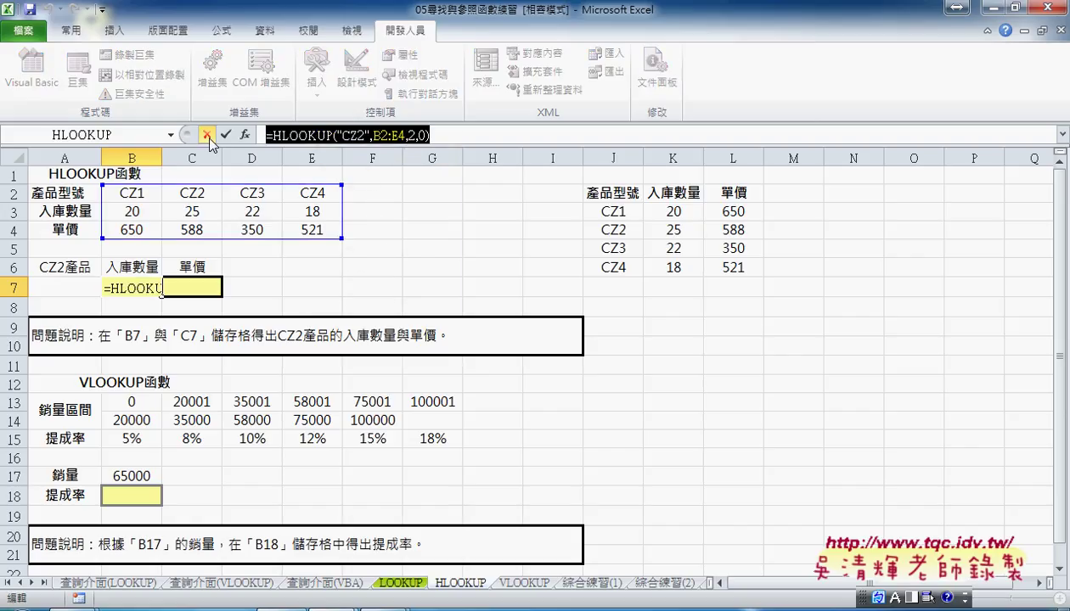
{"action": "left_click", "coordinate": [225, 134]}
Step: Paste the formula into C7 and change the row index to 3, giving 588
{"action": "left_click", "coordinate": [196, 284]}
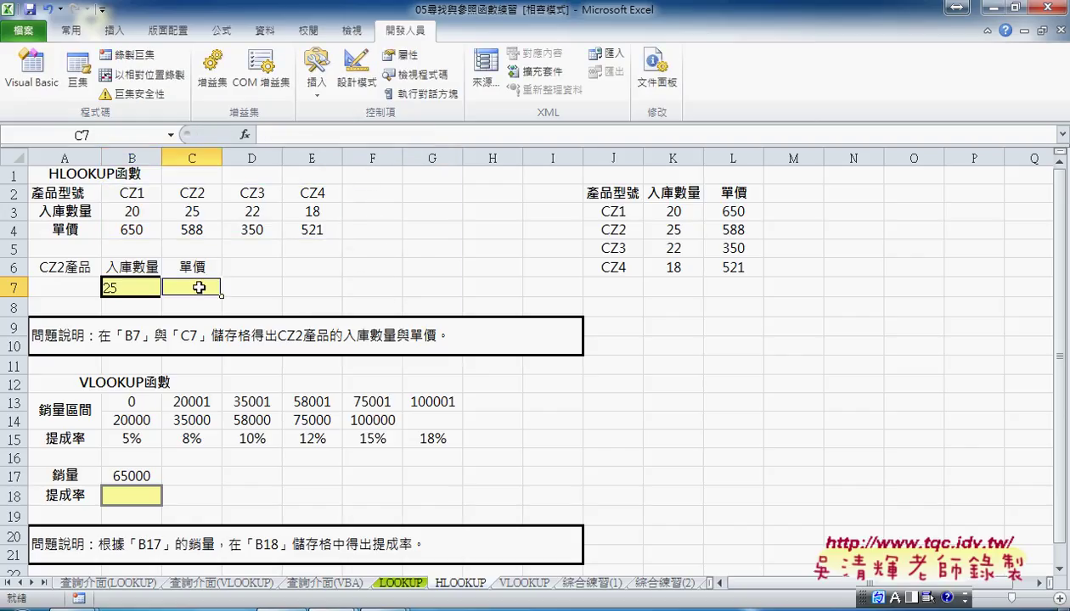
{"action": "left_click", "coordinate": [280, 136]}
{"action": "right_click", "coordinate": [303, 136]}
{"action": "left_click", "coordinate": [336, 208]}
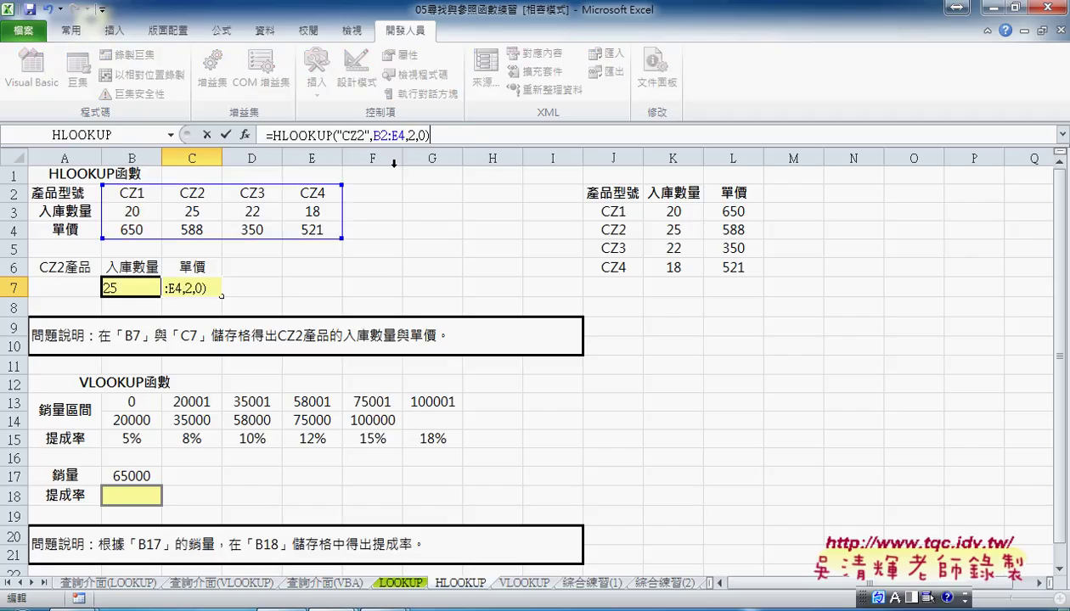
{"action": "double_click", "coordinate": [410, 135]}
{"action": "type", "text": "3"}
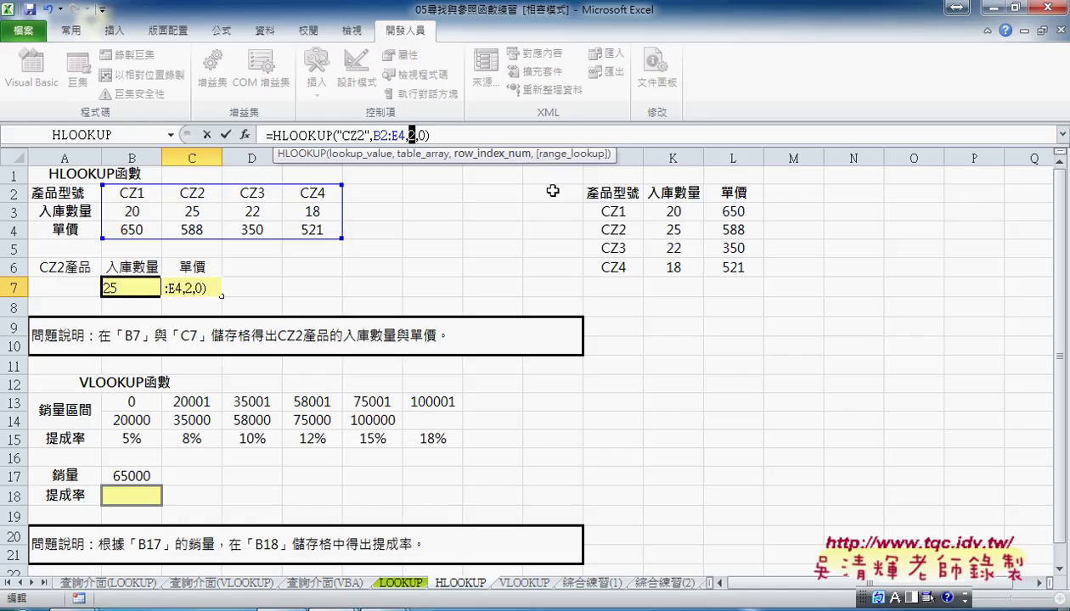
{"action": "left_click", "coordinate": [226, 135]}
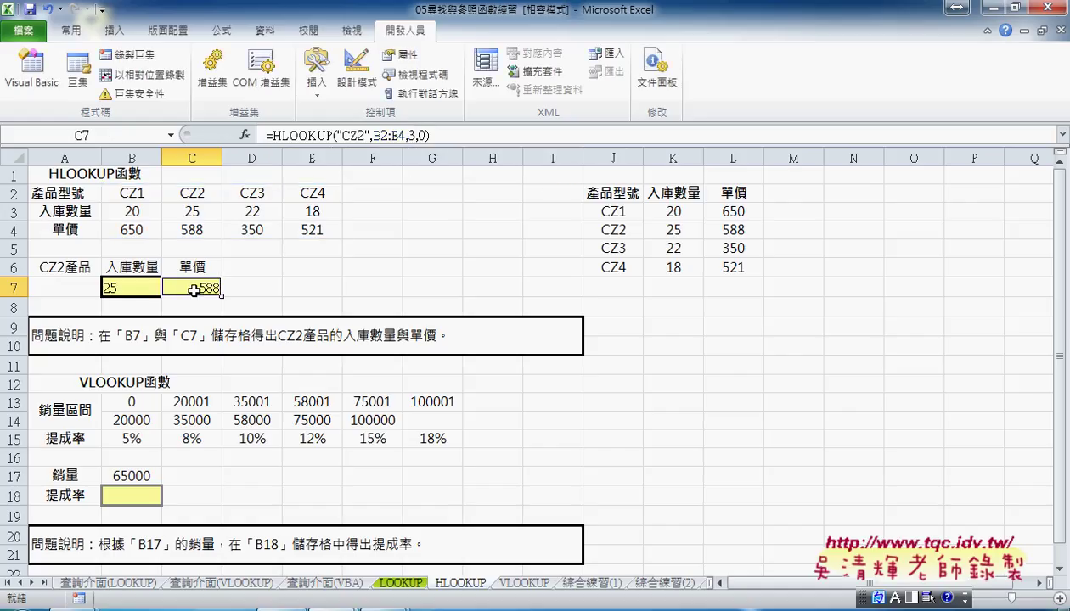
Step: Replace the V in A12's VLOOKUP函數 heading with H, then select B18
{"action": "left_click", "coordinate": [88, 378]}
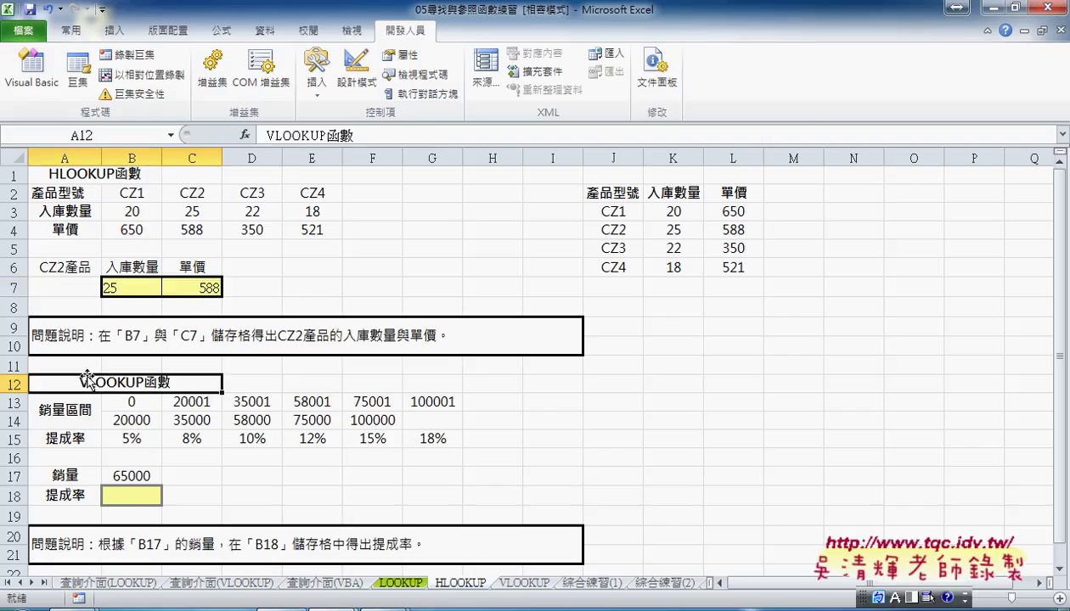
{"action": "double_click", "coordinate": [82, 382]}
{"action": "left_click_drag", "start_coordinate": [80, 382], "coordinate": [89, 383]}
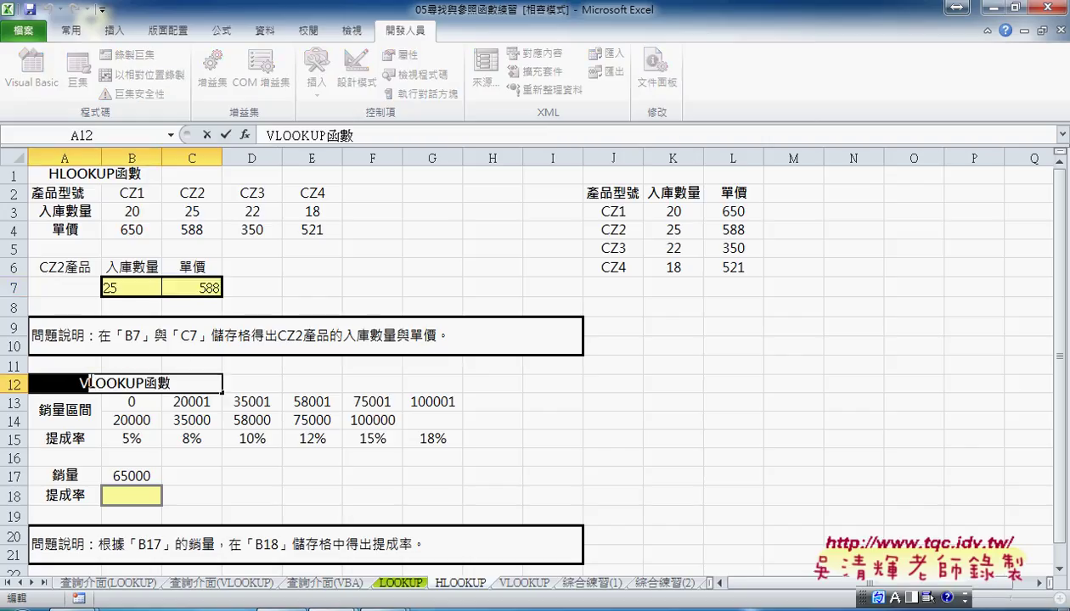
{"action": "type", "text": "H"}
{"action": "left_click", "coordinate": [310, 475]}
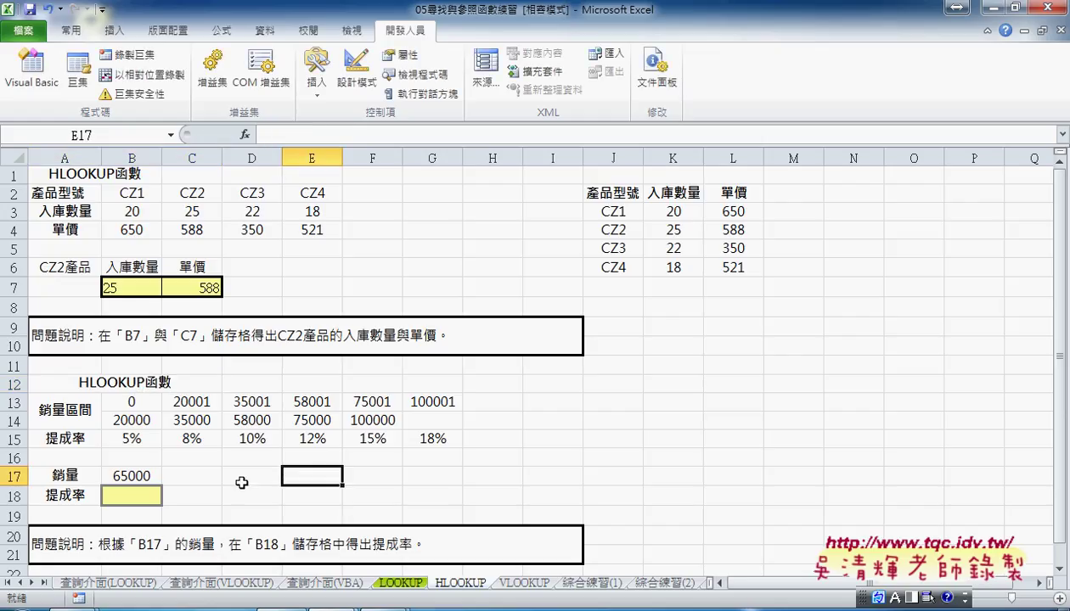
{"action": "left_click", "coordinate": [131, 498]}
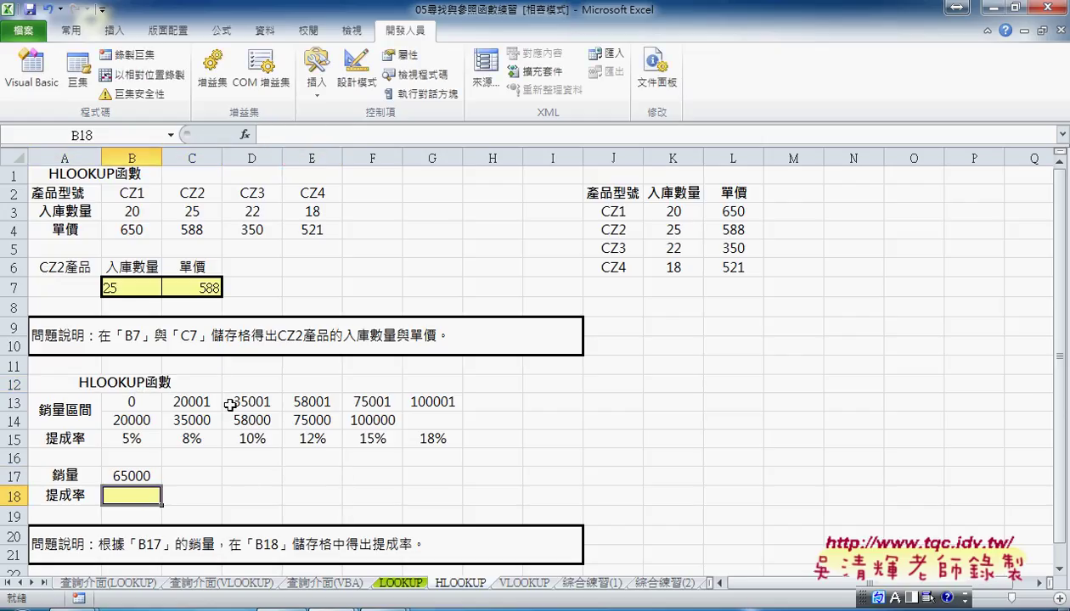
Step: Insert an HLOOKUP function into B18 using B17 as the lookup value
{"action": "left_click", "coordinate": [244, 135]}
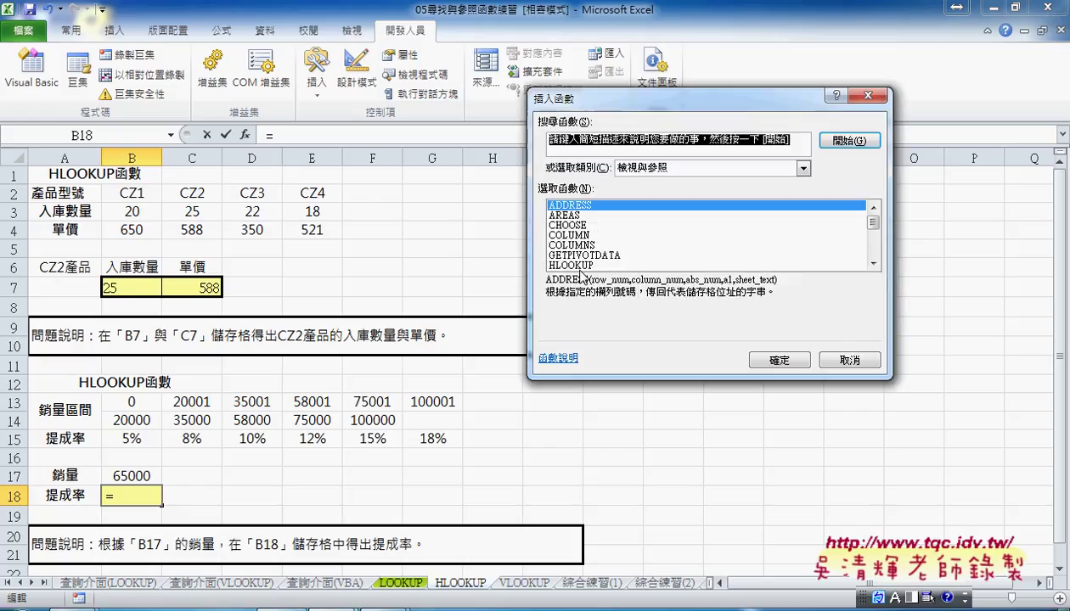
{"action": "left_click", "coordinate": [579, 265]}
{"action": "left_click", "coordinate": [779, 360]}
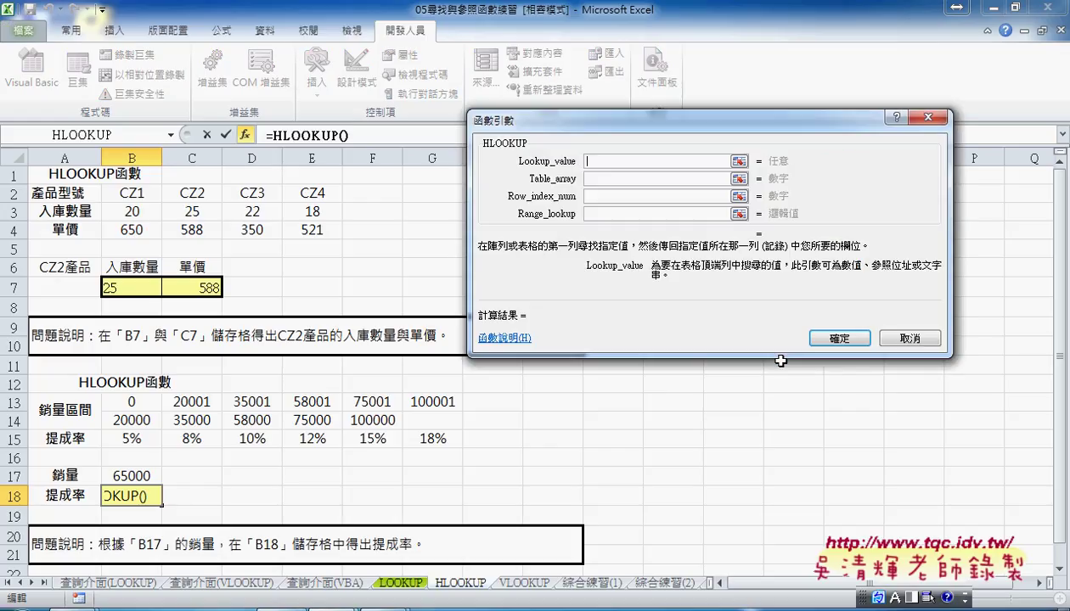
{"action": "left_click", "coordinate": [138, 475]}
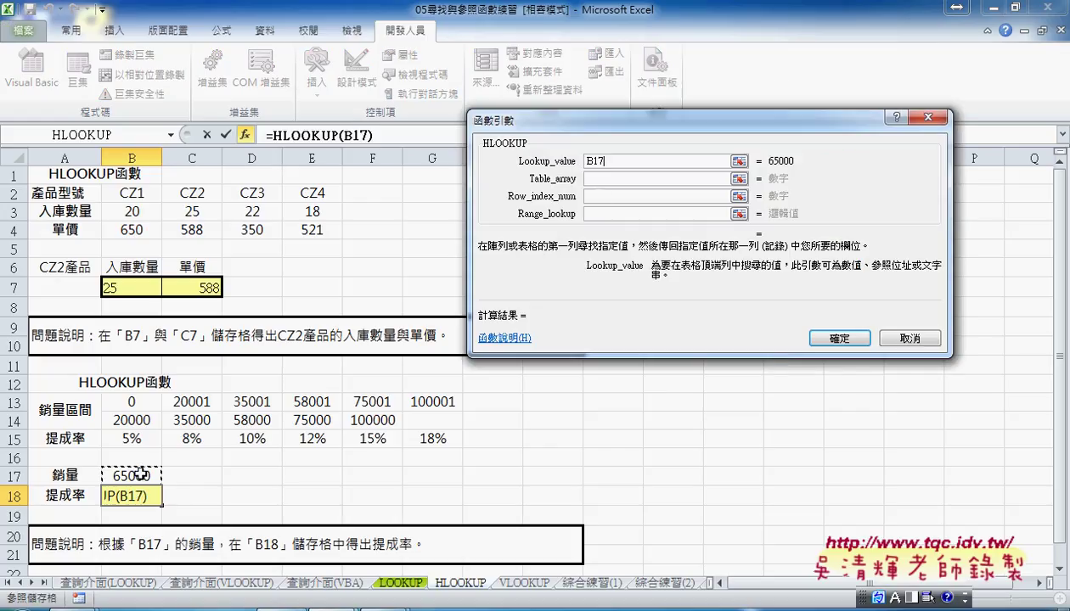
Step: Set table B13:G15, row index 3 and range lookup 1, then confirm the formula
{"action": "left_click", "coordinate": [608, 178]}
{"action": "left_click", "coordinate": [124, 402]}
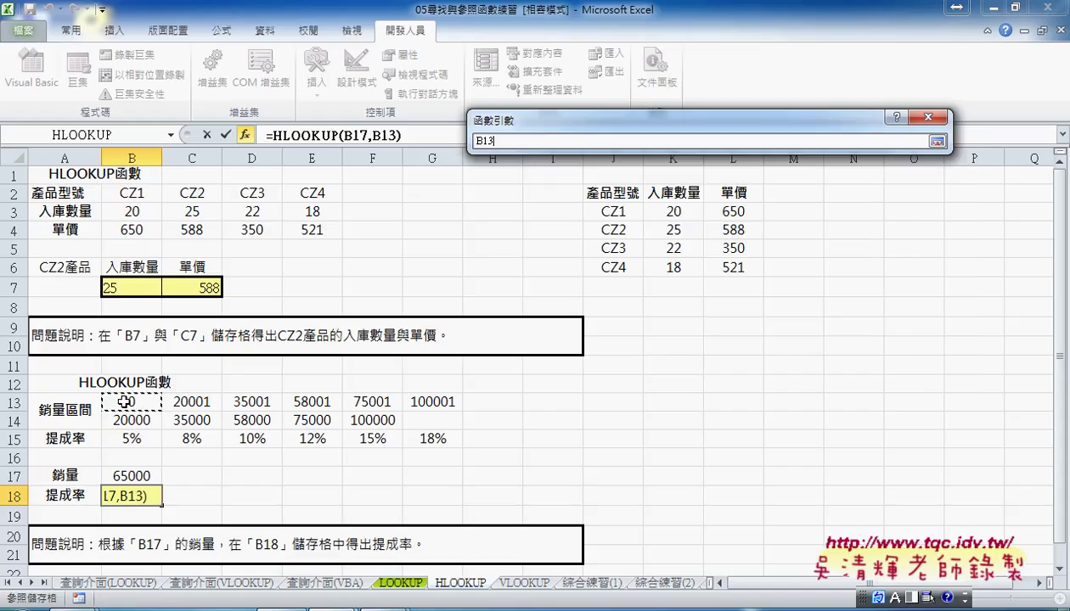
{"action": "left_click_drag", "start_coordinate": [124, 402], "coordinate": [445, 434]}
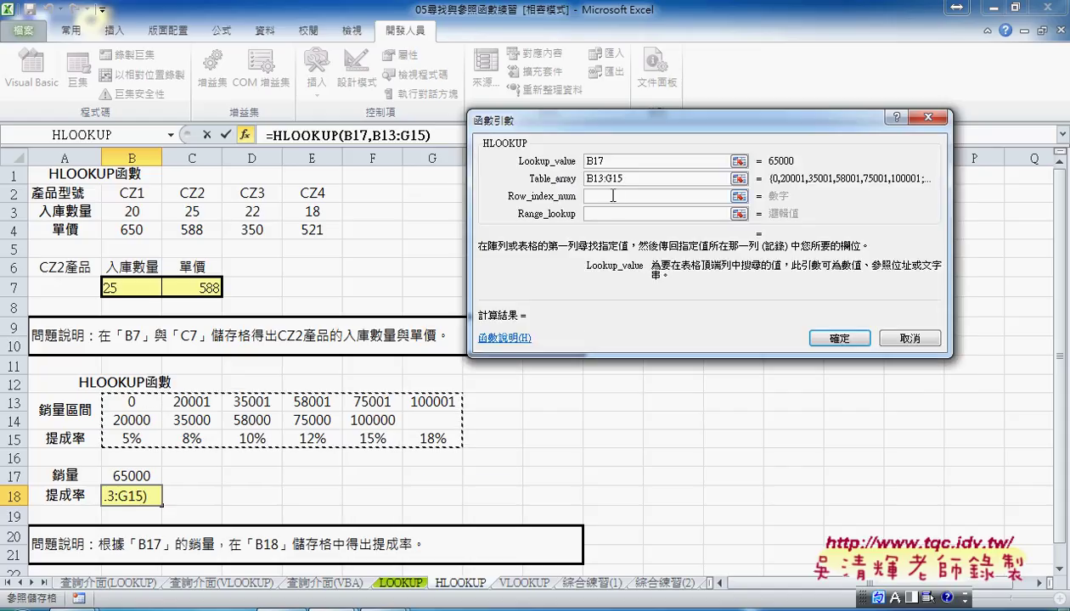
{"action": "left_click", "coordinate": [612, 196]}
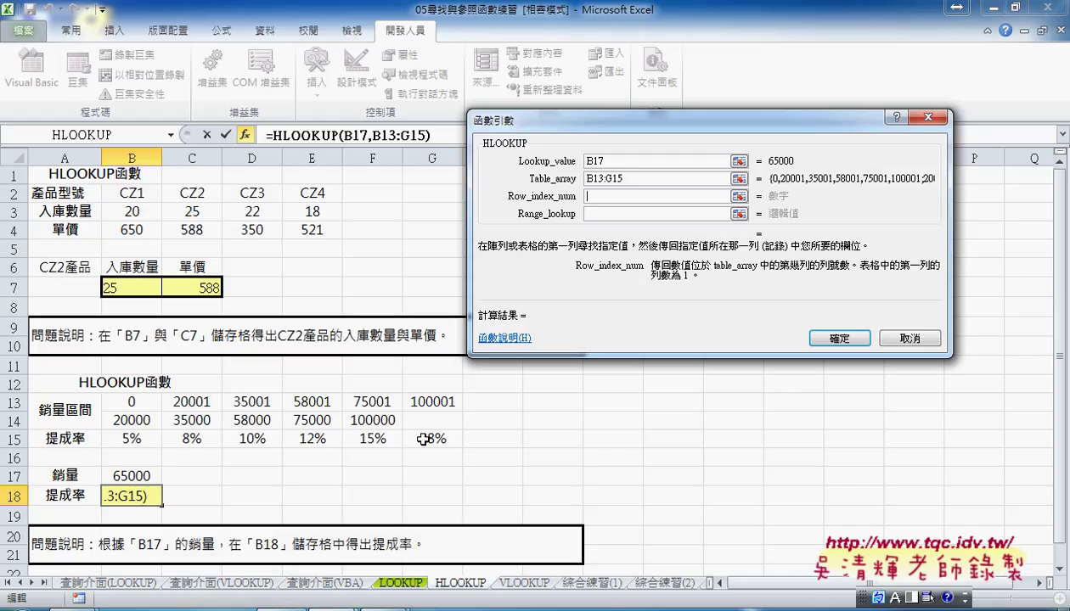
{"action": "type", "text": "3"}
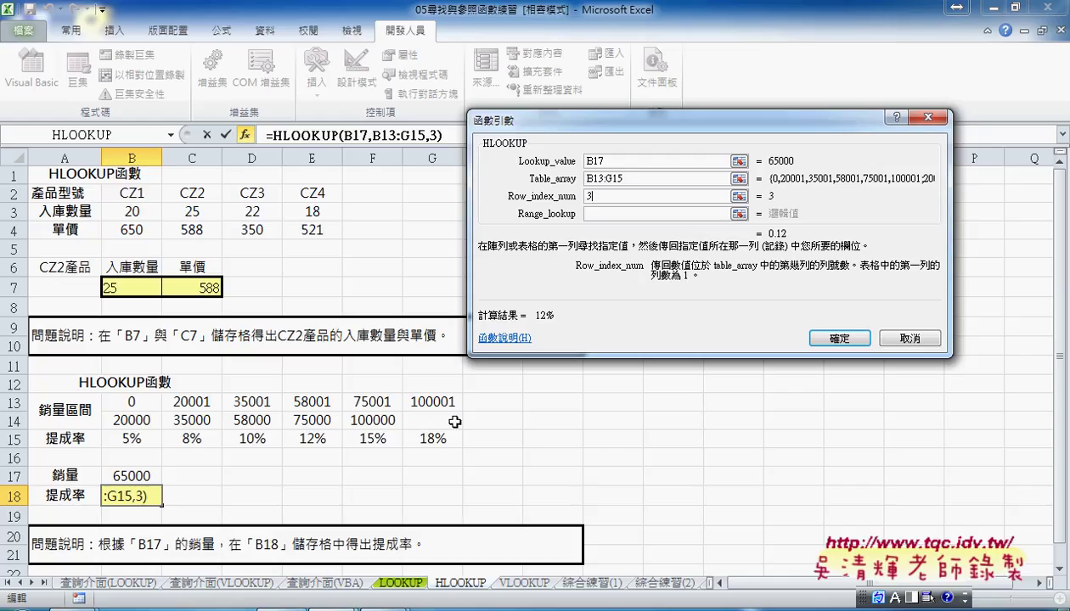
{"action": "left_click", "coordinate": [598, 215]}
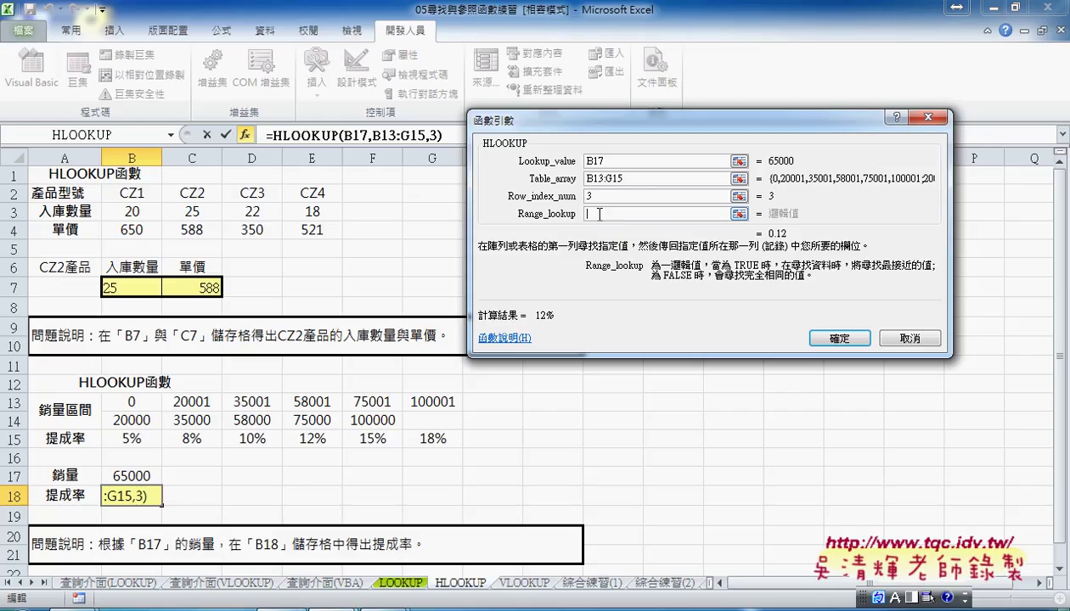
{"action": "type", "text": "0"}
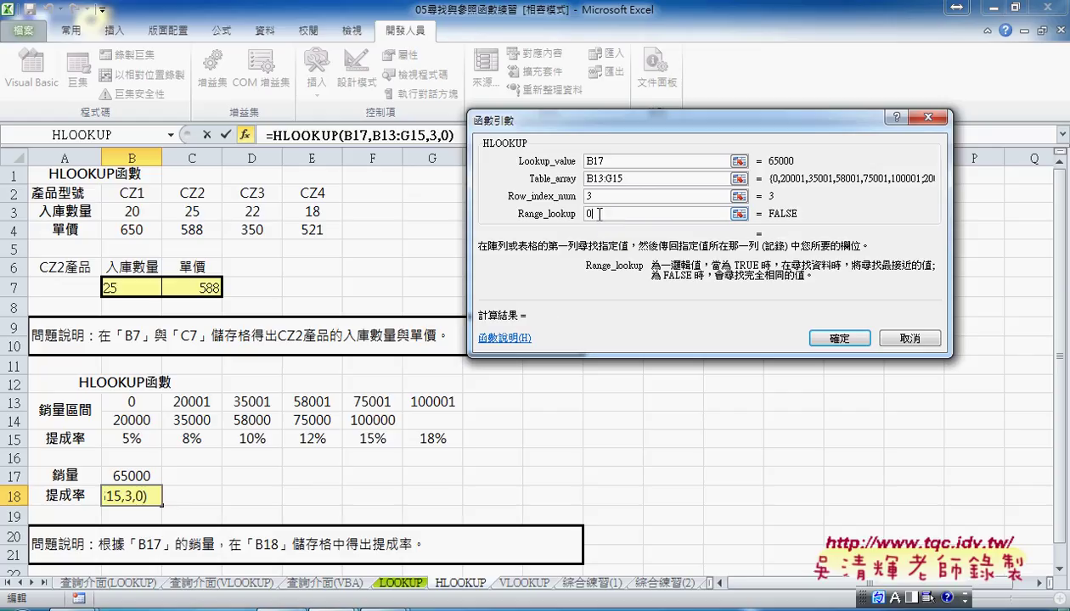
{"action": "key", "text": "BackSpace"}
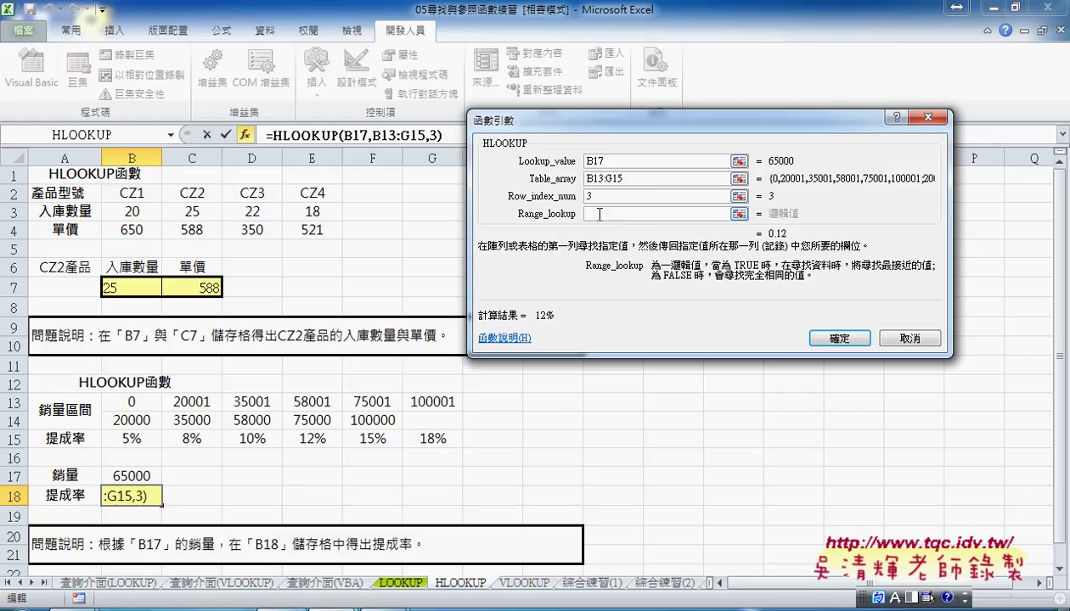
{"action": "type", "text": "1"}
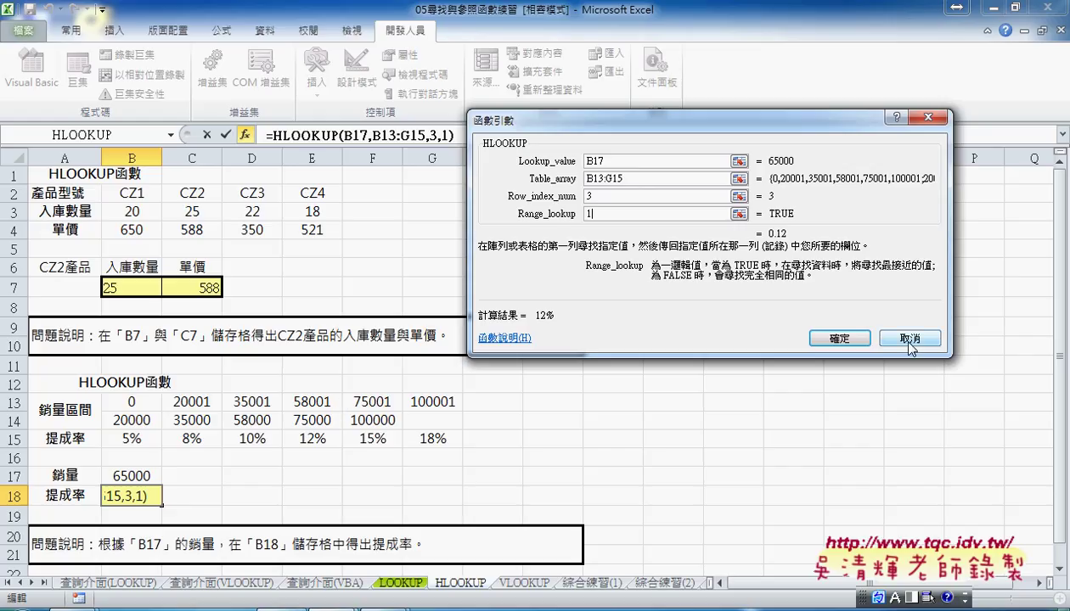
{"action": "left_click", "coordinate": [837, 338]}
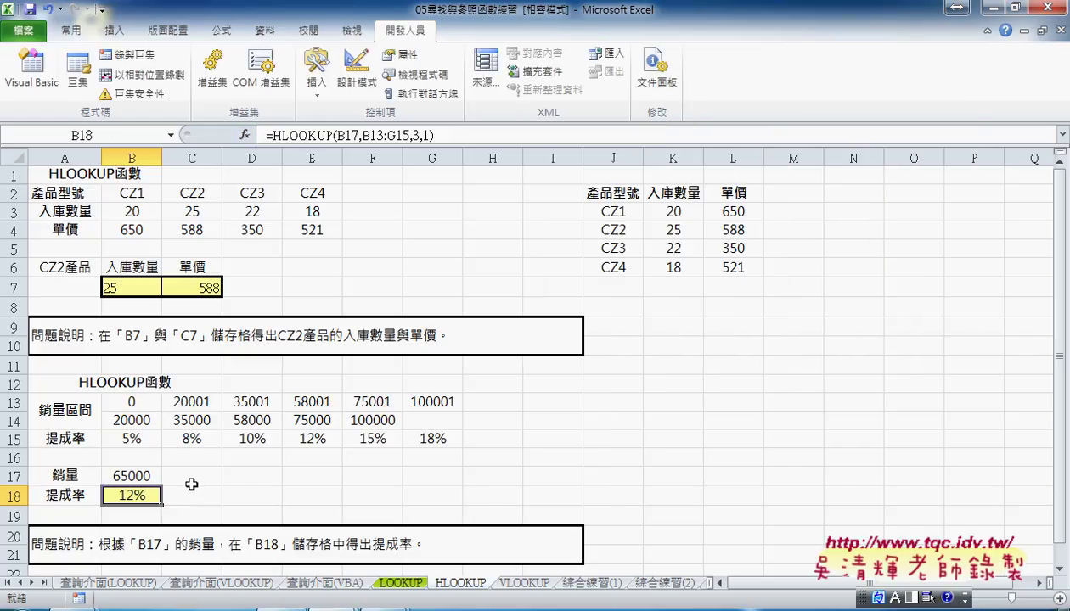
Step: Change the sales value in B17 from 65000 to 75000
{"action": "double_click", "coordinate": [126, 478]}
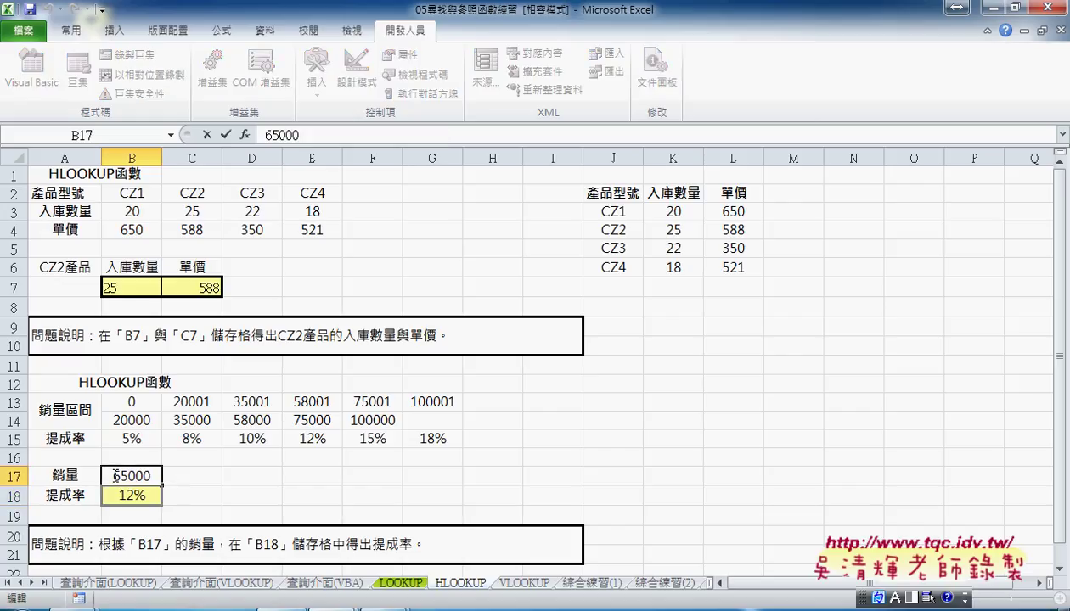
{"action": "left_click_drag", "start_coordinate": [109, 478], "coordinate": [118, 478]}
{"action": "type", "text": "7"}
{"action": "key", "text": "Return"}
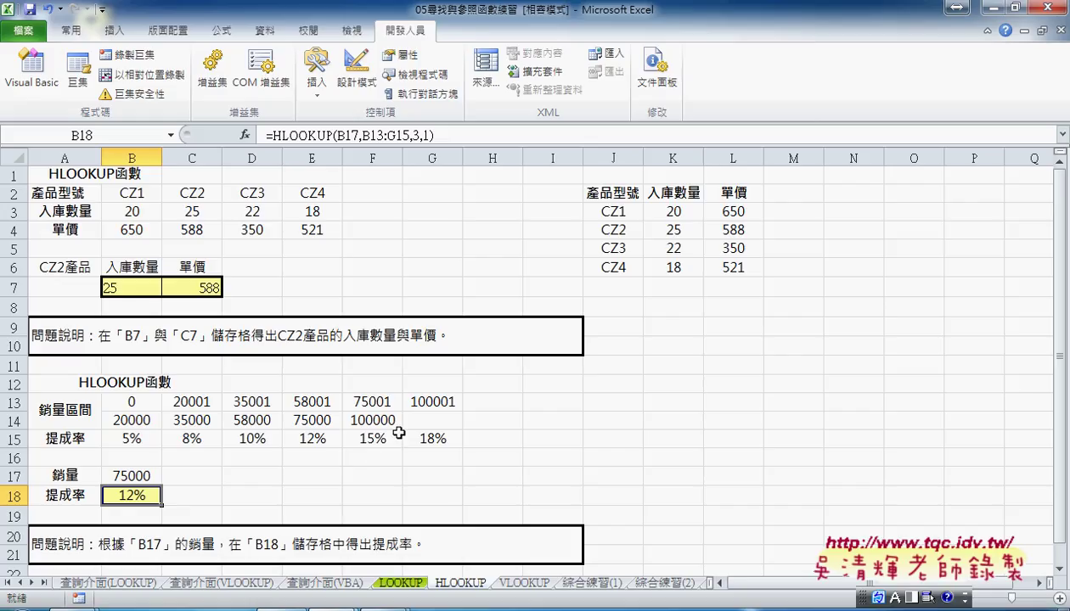
Step: Review B18's HLOOKUP arguments without changes; the 12% rate still holds
{"action": "left_click", "coordinate": [137, 479]}
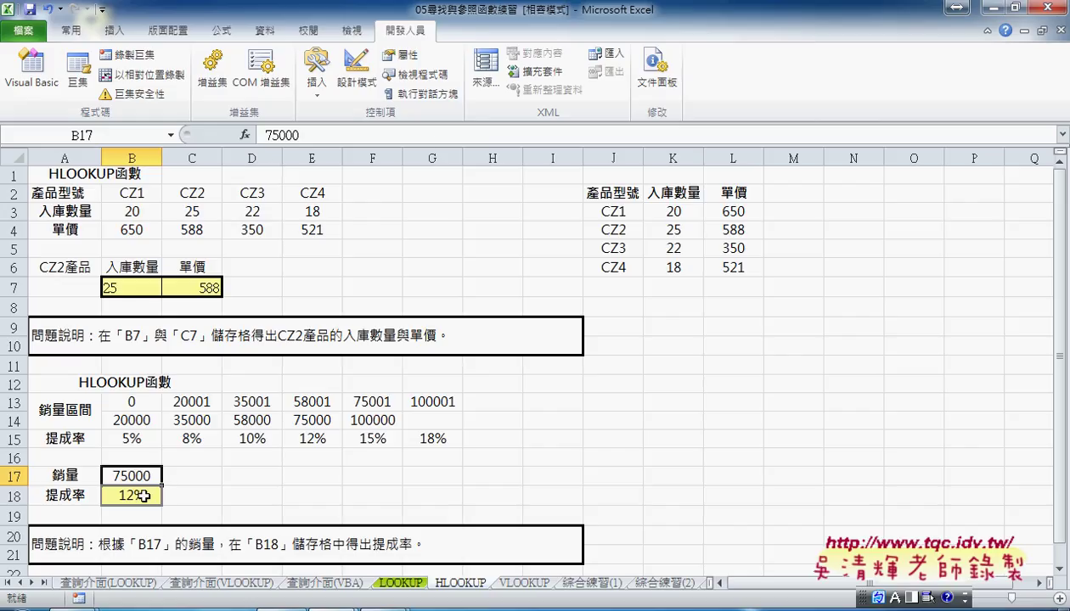
{"action": "left_click", "coordinate": [142, 496]}
{"action": "left_click", "coordinate": [323, 135]}
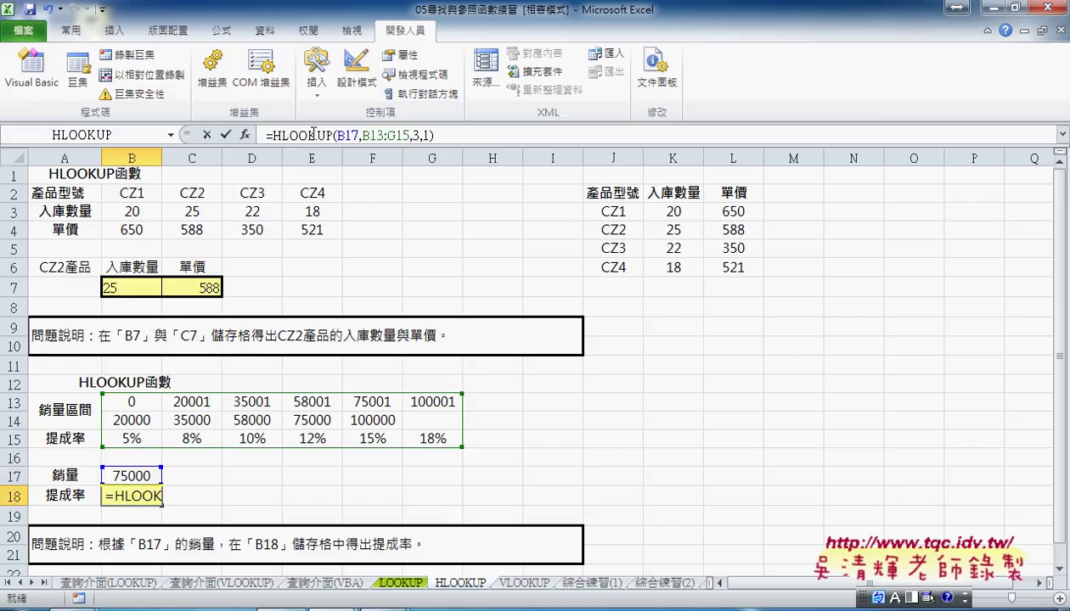
{"action": "left_click", "coordinate": [246, 136]}
{"action": "left_click", "coordinate": [594, 214]}
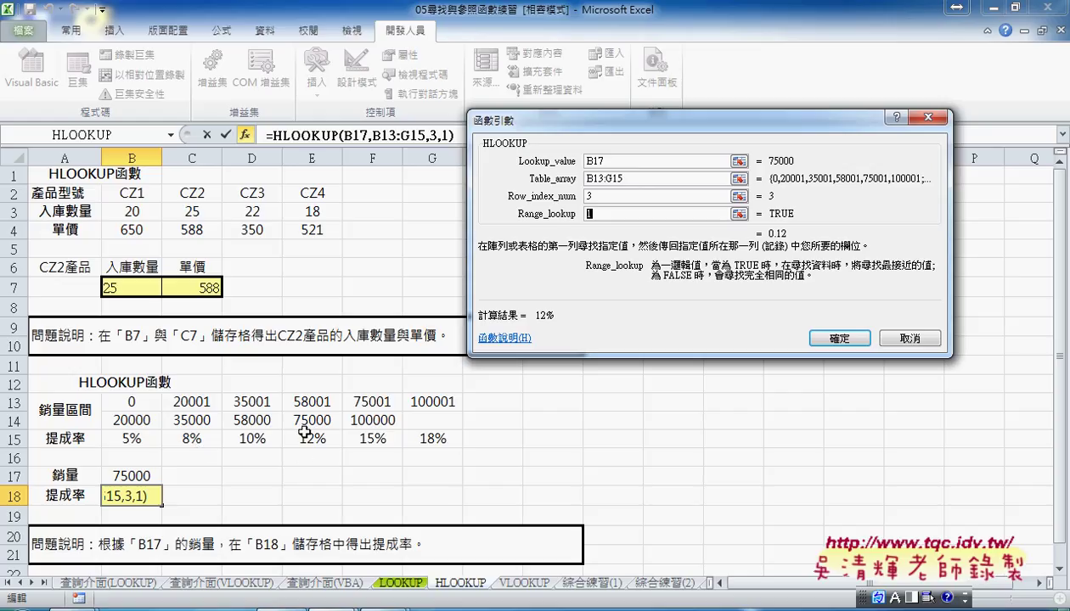
{"action": "left_click", "coordinate": [902, 343]}
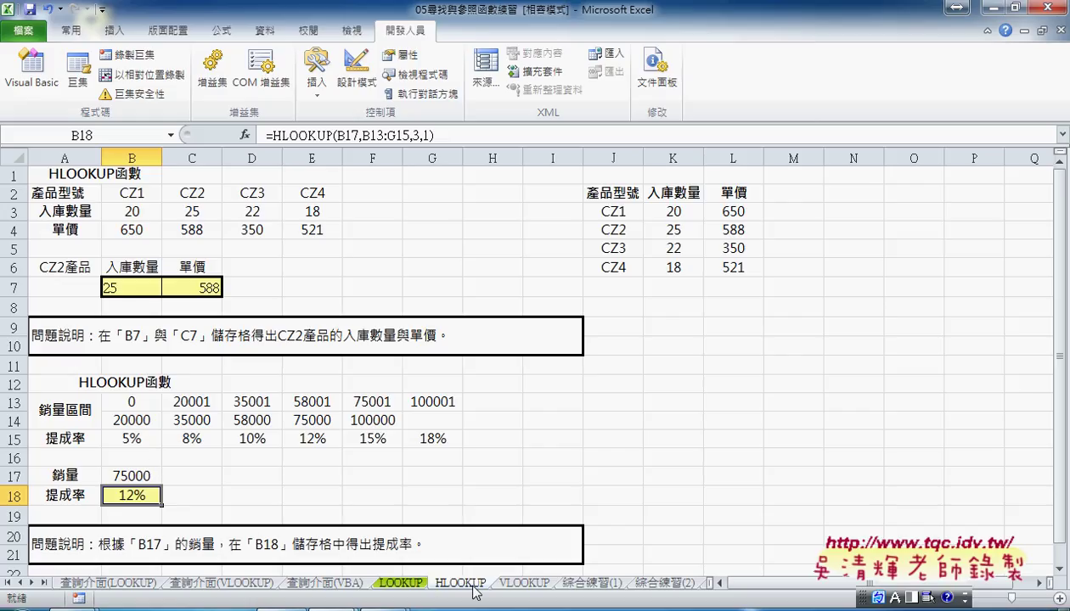
{"action": "left_click", "coordinate": [522, 583]}
Step: Show the VLOOKUP sheet with its 79000 sales figure in F2
{"action": "left_click", "coordinate": [461, 583]}
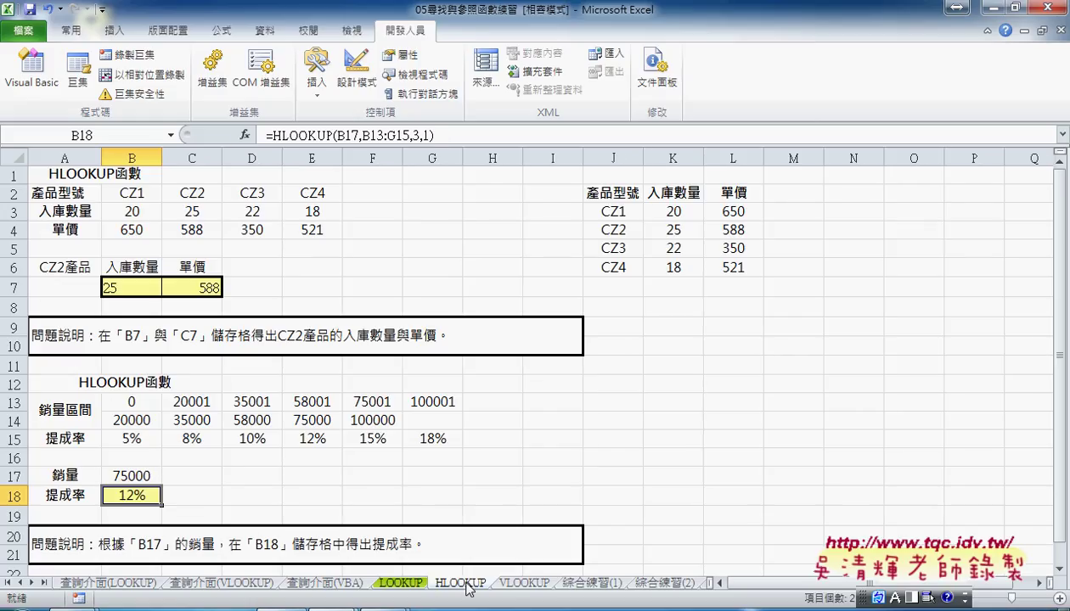
{"action": "left_click", "coordinate": [511, 583]}
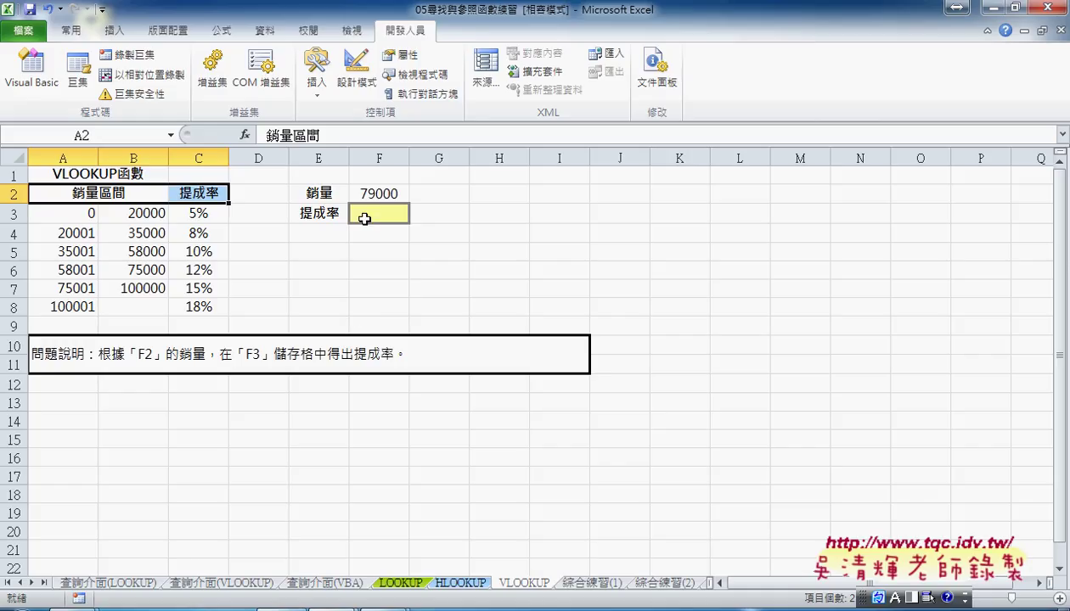